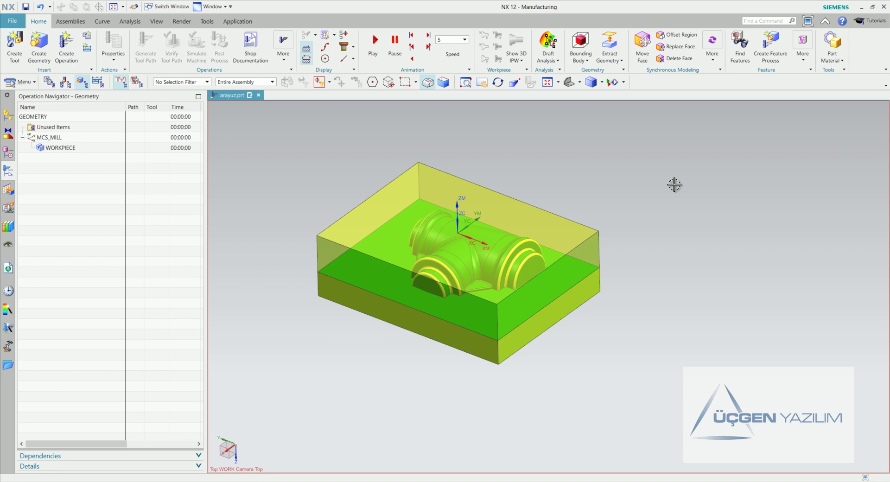
# Zoom and orbit around the pipe-fitting block from a few angles, then switch to the Tools ribbon
pyautogui.scroll(2, 664, 215)
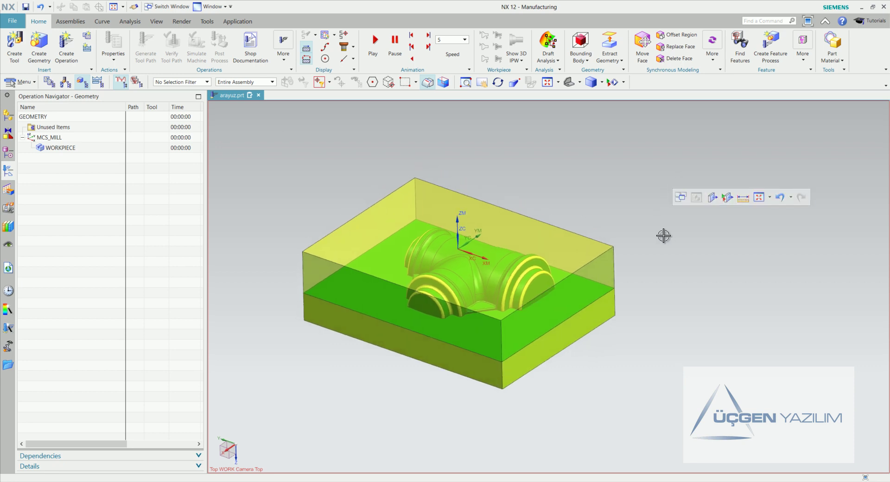
pyautogui.moveTo(664, 235); pyautogui.dragTo(661, 237, button='middle')
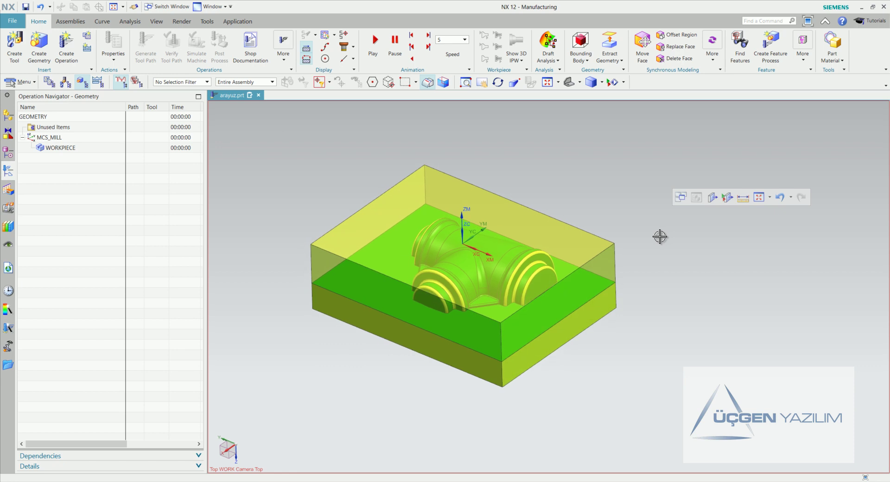
pyautogui.moveTo(660, 236); pyautogui.dragTo(656, 236, button='middle')
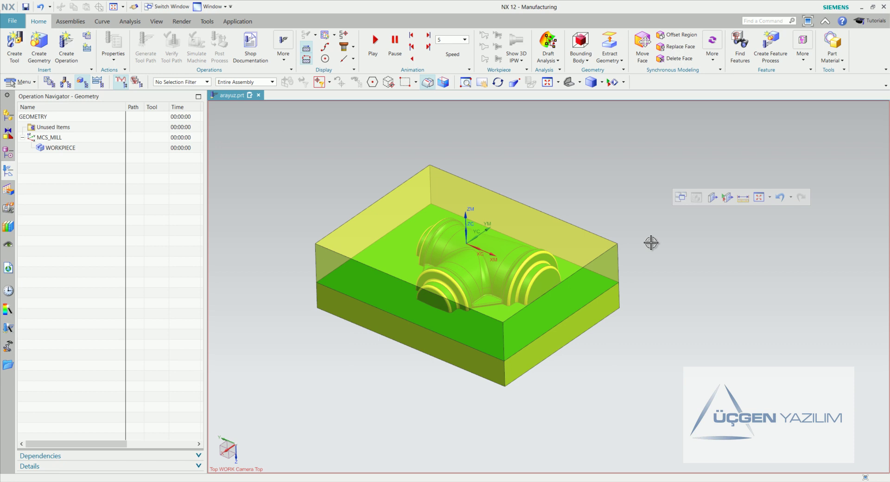
pyautogui.moveTo(651, 242); pyautogui.dragTo(644, 243, button='middle')
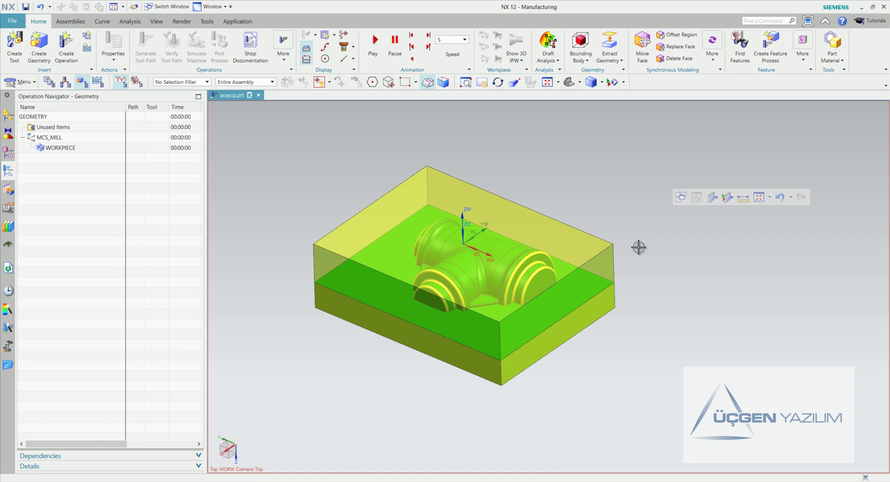
pyautogui.scroll(-3, 639, 246)
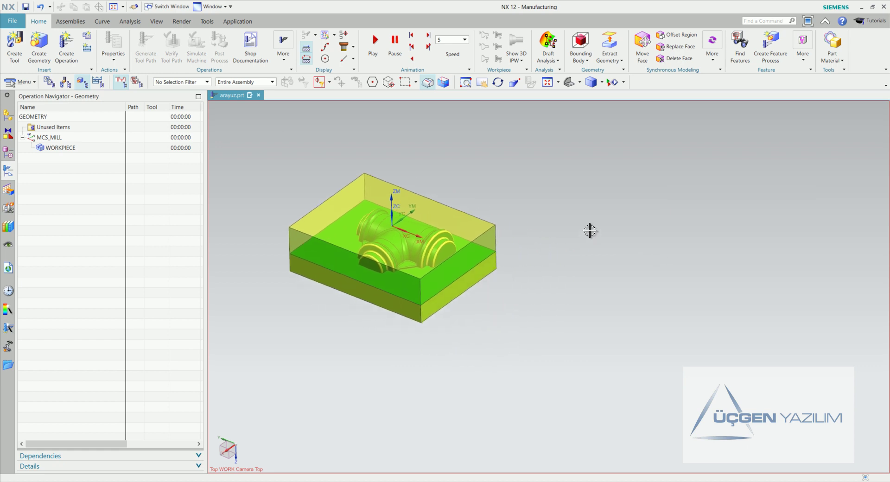
pyautogui.click(207, 21)
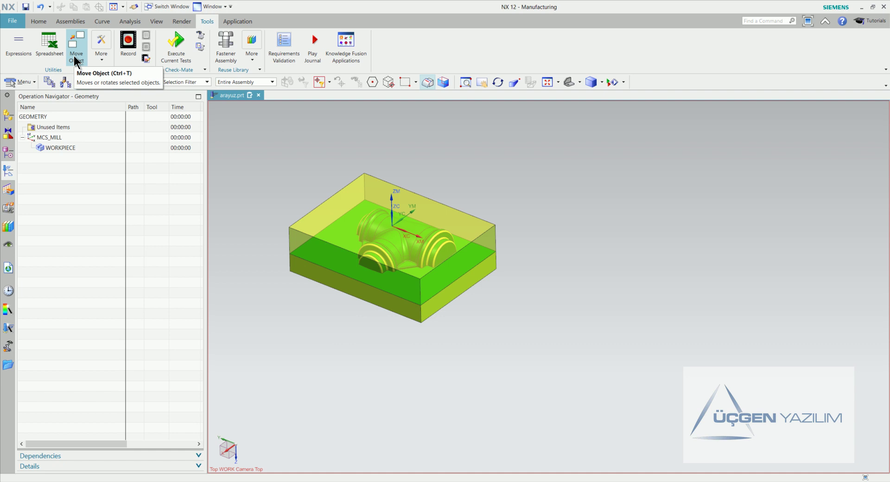
# Start Move Object with default settings and the selection filter set to Solid Body
pyautogui.click(76, 58)
pyautogui.click(215, 105)
pyautogui.moveTo(208, 106); pyautogui.dragTo(213, 150)
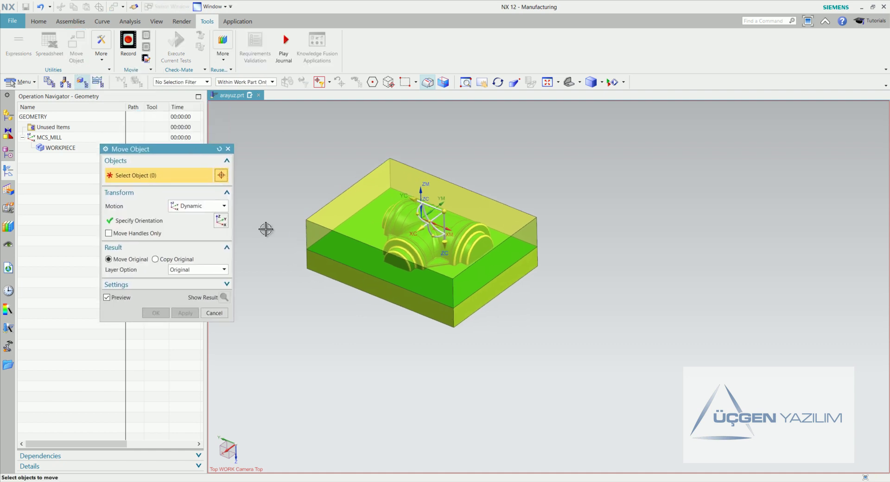
pyautogui.click(204, 82)
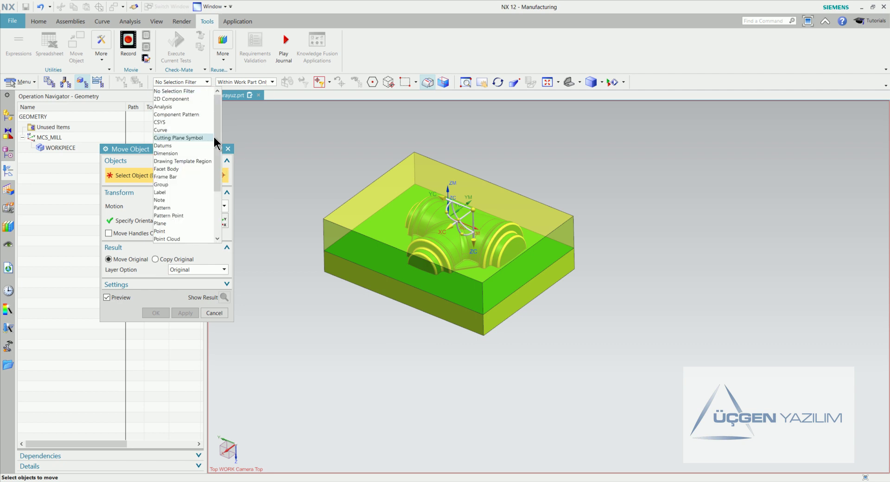
pyautogui.scroll(-2, 222, 188)
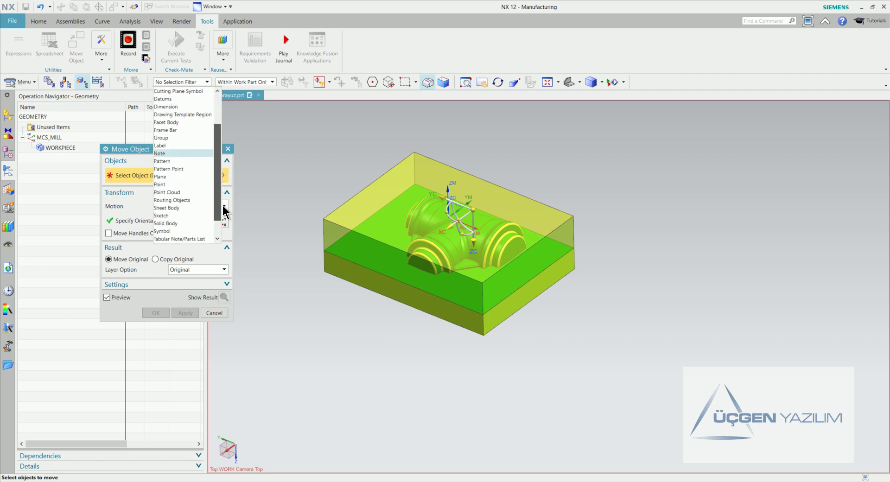
pyautogui.click(181, 223)
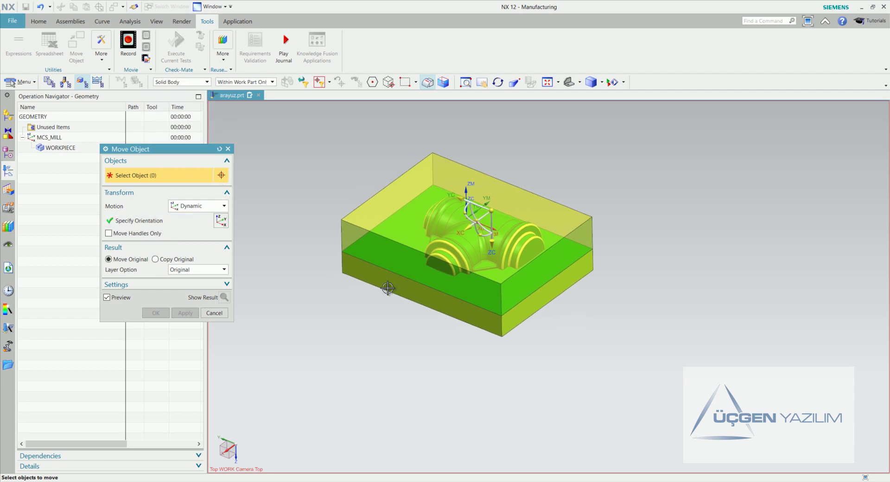
# Select the stock block and pipe fitting, with Copy Original and 3 copies
pyautogui.click(353, 254)
pyautogui.click(348, 236)
pyautogui.scroll(-3, 333, 287)
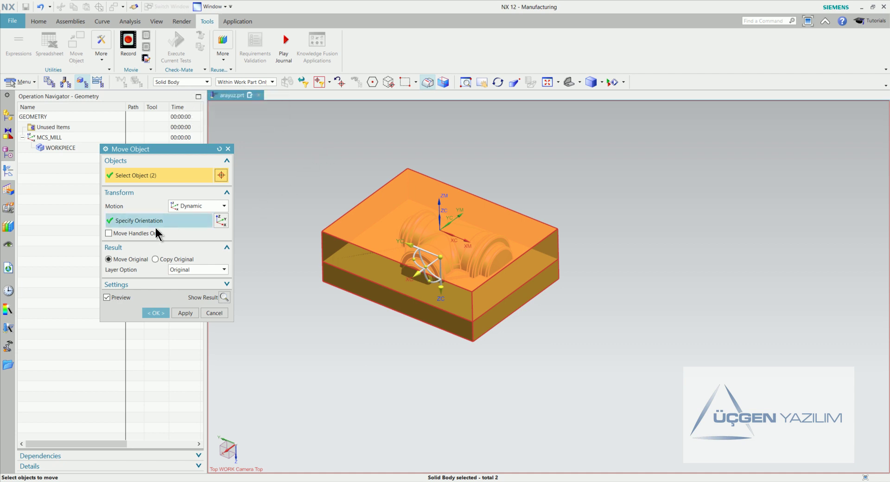
pyautogui.click(171, 260)
pyautogui.moveTo(218, 281); pyautogui.dragTo(236, 284)
pyautogui.press('Return')
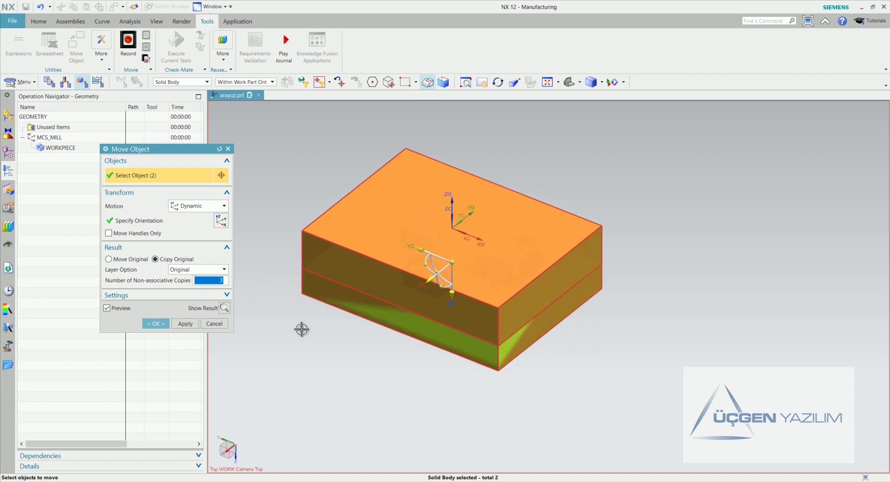
pyautogui.scroll(-1, 302, 332)
pyautogui.moveTo(312, 360); pyautogui.dragTo(371, 408, button='middle')
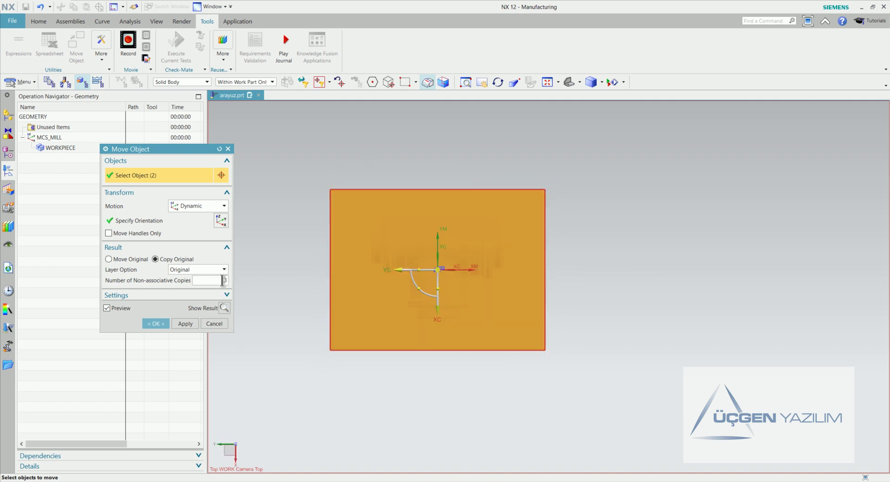
# Drag the YC handle to space the three block-and-fitting copies in a row, and confirm Move Object
pyautogui.click(160, 221)
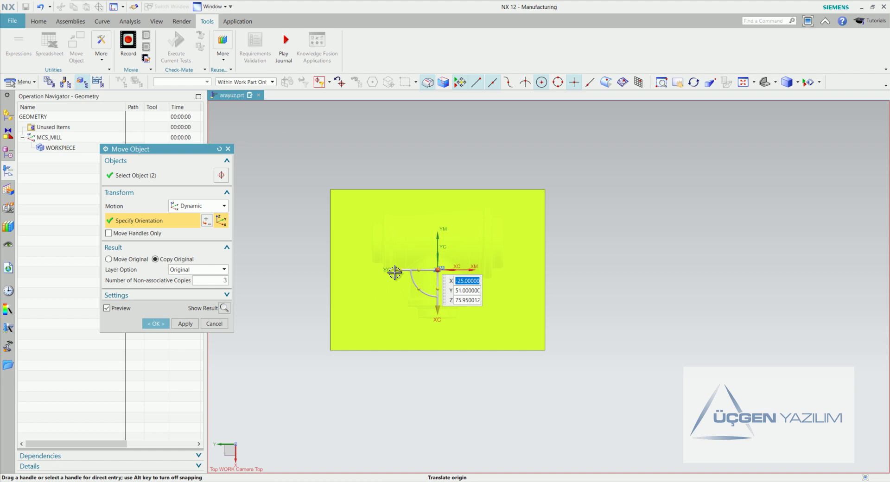
pyautogui.moveTo(398, 269)
pyautogui.mouseDown()
pyautogui.moveTo(706, 280)
pyautogui.moveTo(642, 302)
pyautogui.mouseUp()
pyautogui.moveTo(641, 301); pyautogui.dragTo(538, 327, button='middle')
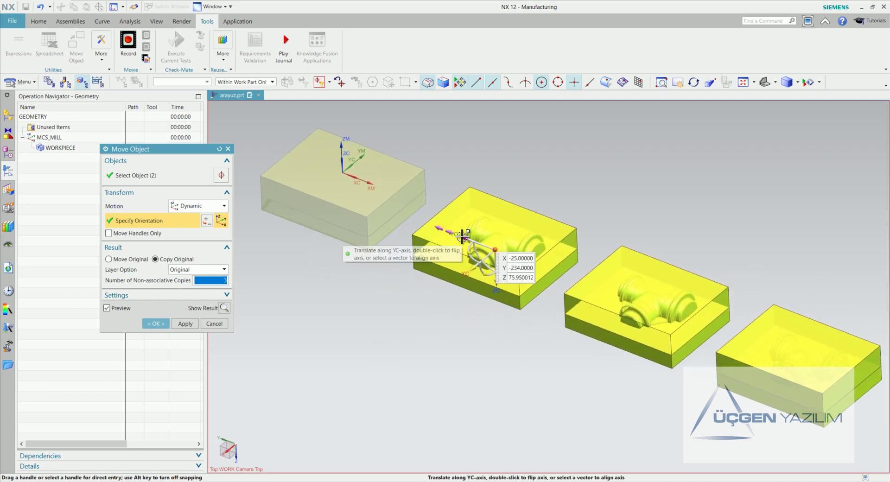
pyautogui.click(473, 247)
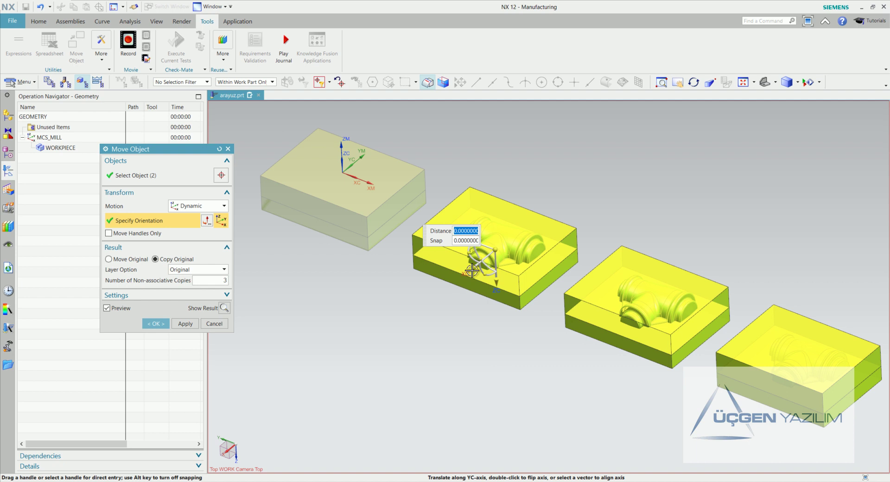
pyautogui.click(472, 269)
pyautogui.scroll(-1, 438, 327)
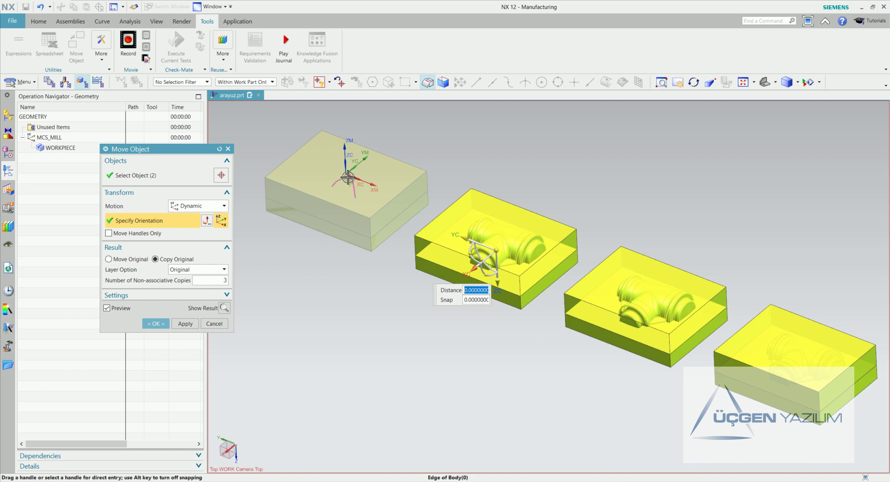
pyautogui.moveTo(403, 331); pyautogui.dragTo(403, 331, button='middle')
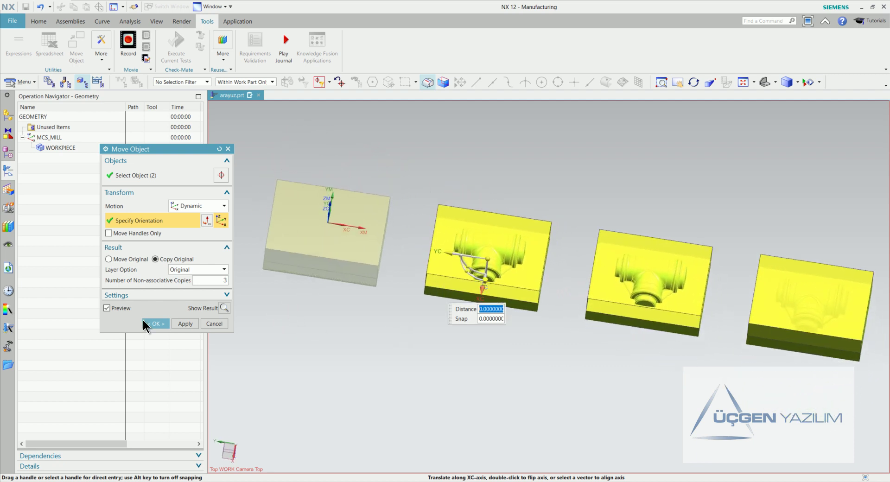
pyautogui.click(156, 323)
pyautogui.moveTo(348, 348); pyautogui.dragTo(364, 347, button='middle')
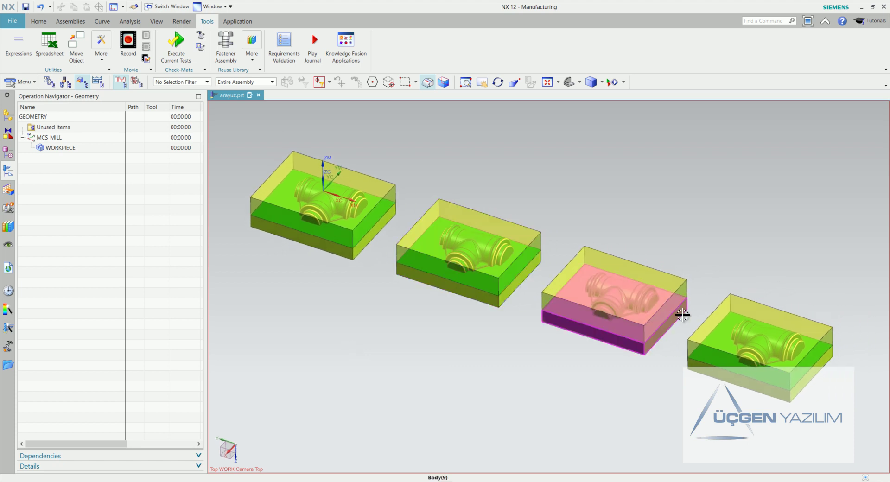
# Rename the MCS_MILL group in the Operation Navigator to G54
pyautogui.moveTo(738, 337)
pyautogui.mouseDown(button='middle')
pyautogui.moveTo(566, 351)
pyautogui.moveTo(327, 303)
pyautogui.mouseUp(button='middle')
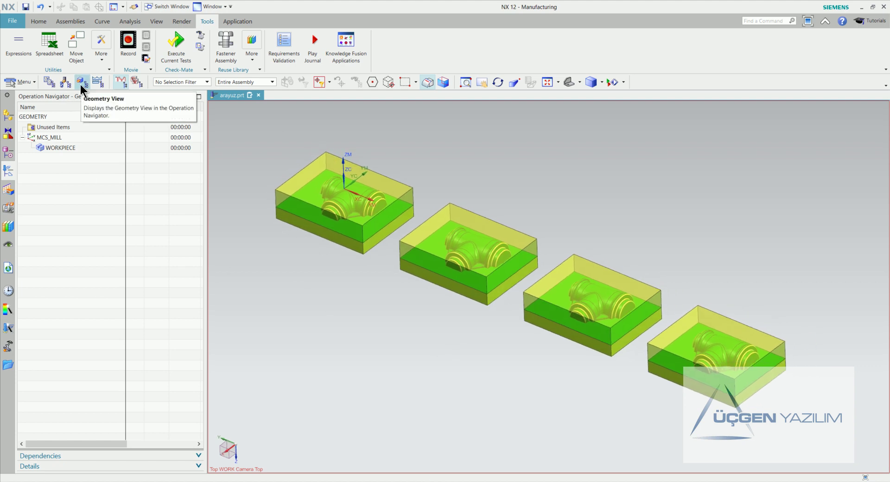
pyautogui.moveTo(304, 246)
pyautogui.mouseDown(button='middle')
pyautogui.moveTo(403, 154)
pyautogui.moveTo(323, 256)
pyautogui.mouseUp(button='middle')
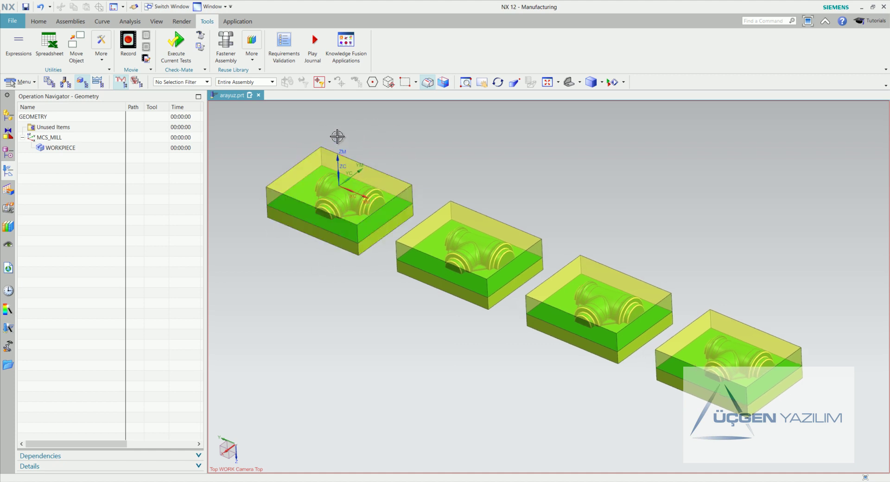
pyautogui.moveTo(378, 142)
pyautogui.mouseDown(button='middle')
pyautogui.moveTo(371, 129)
pyautogui.moveTo(342, 163)
pyautogui.mouseUp(button='middle')
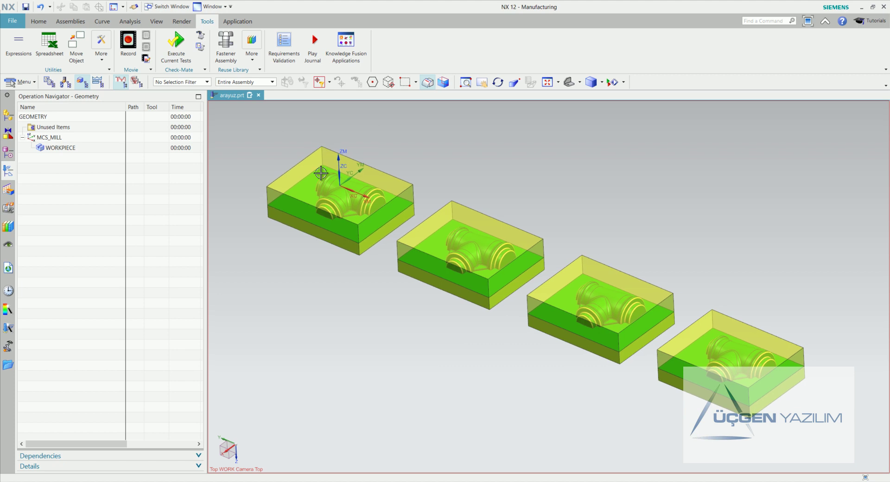
pyautogui.rightClick(68, 137)
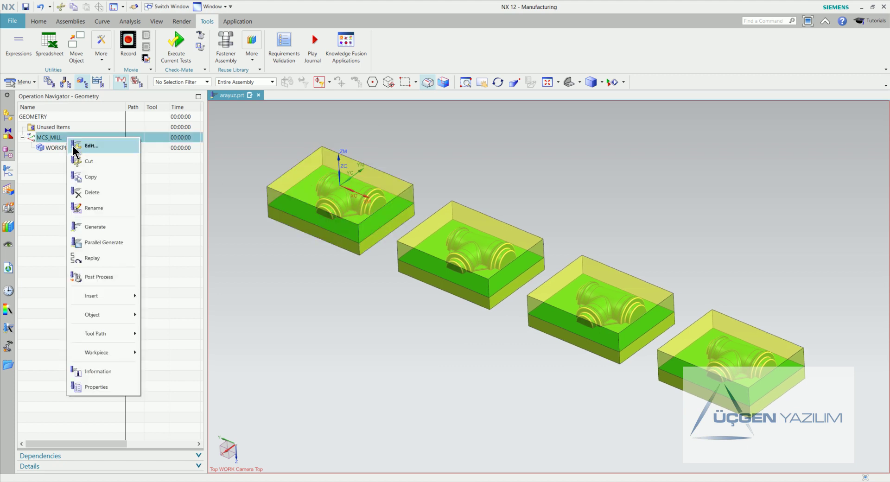
pyautogui.click(108, 207)
pyautogui.write('G54')
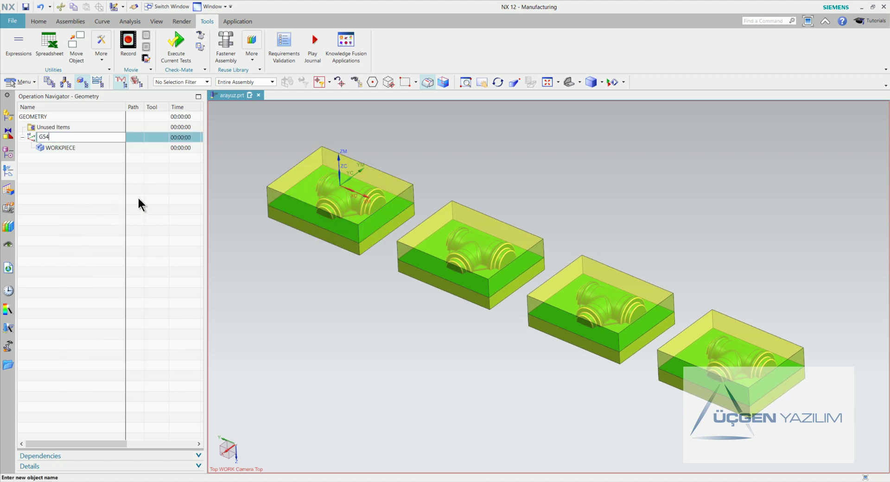
pyautogui.press('Return')
pyautogui.click(83, 206)
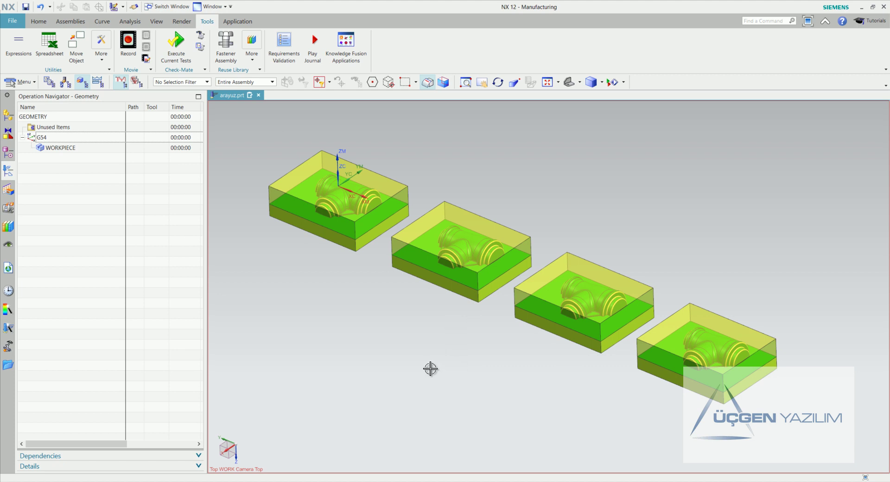
# Create an MCS geometry group named G55 under GEOMETRY, accepting its default coordinate system
pyautogui.click(38, 21)
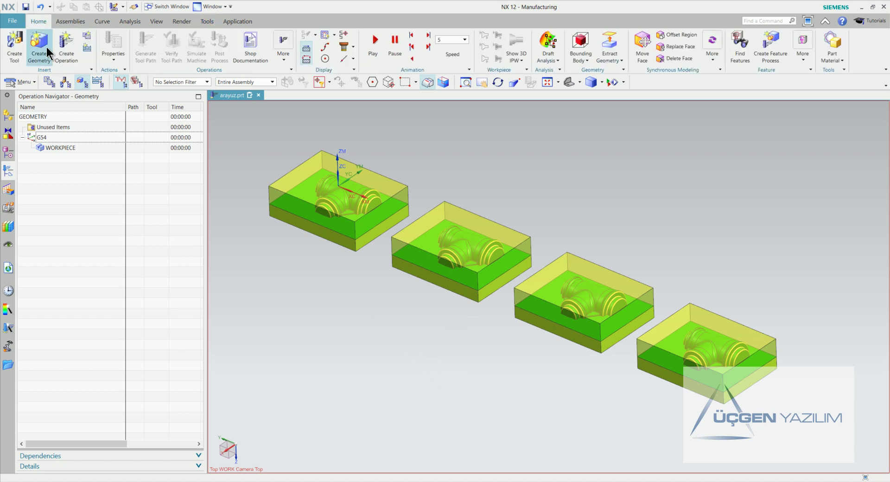
pyautogui.click(40, 46)
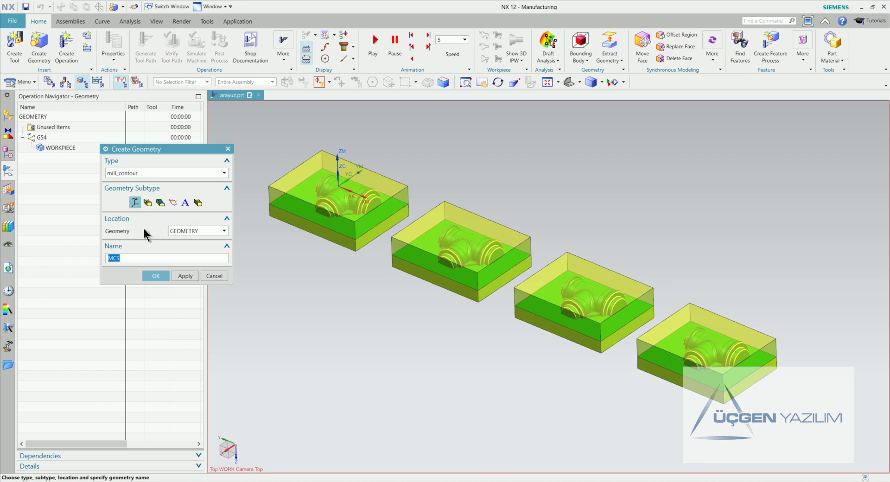
pyautogui.click(180, 231)
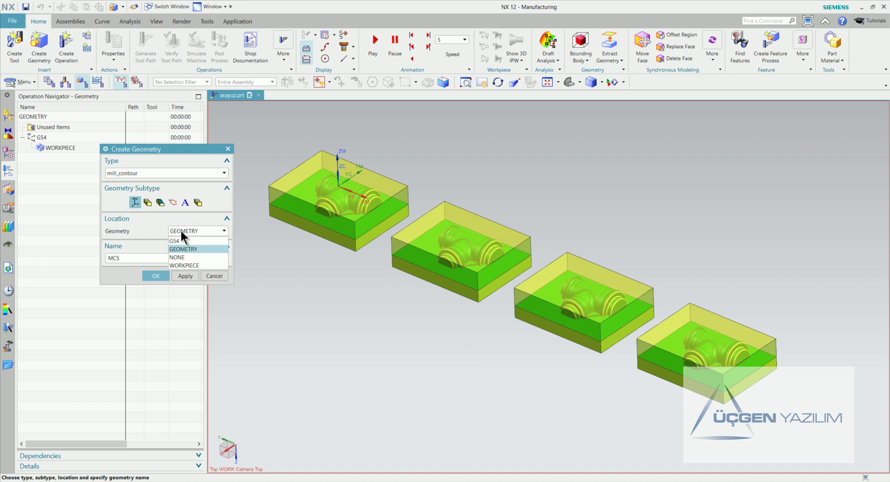
pyautogui.click(188, 249)
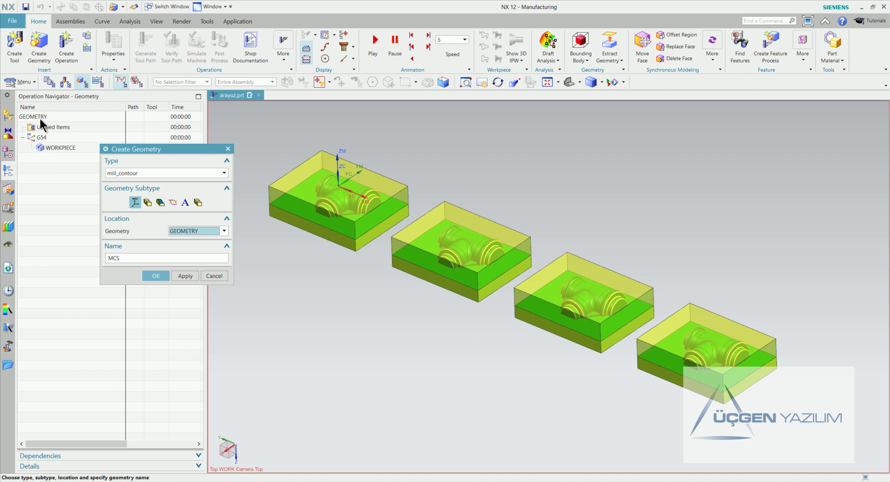
pyautogui.doubleClick(146, 259)
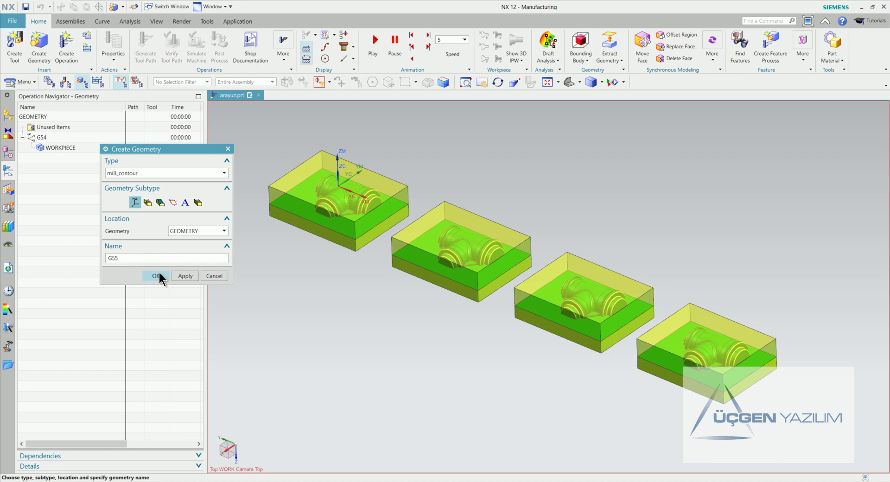
pyautogui.click(155, 276)
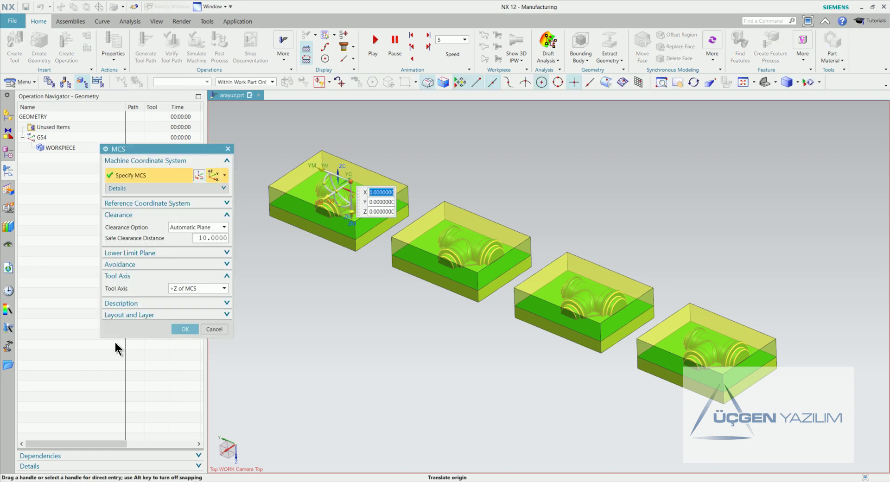
pyautogui.click(185, 330)
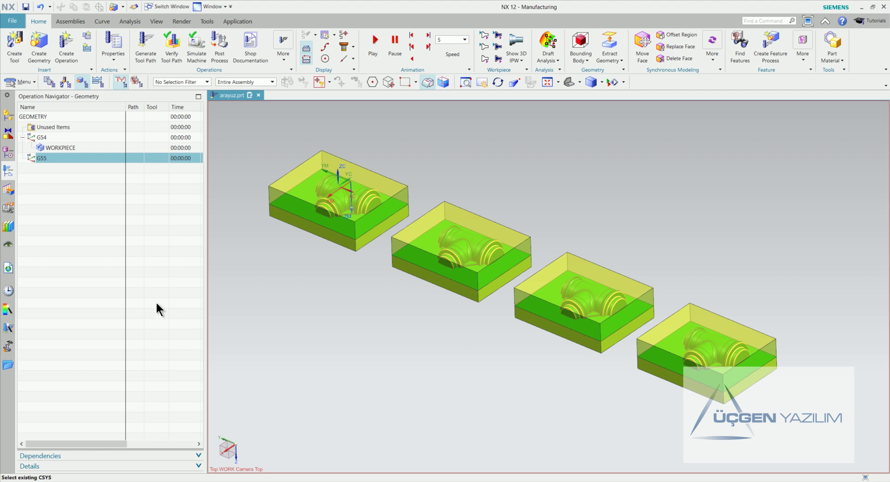
# Create two more MCS groups, G56 and G57, under GEOMETRY with default coordinate systems
pyautogui.click(39, 42)
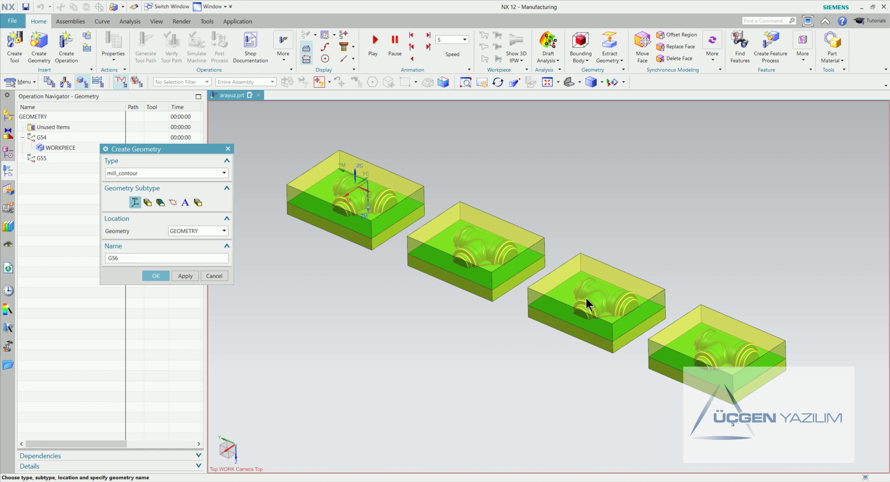
pyautogui.click(156, 277)
pyautogui.click(179, 331)
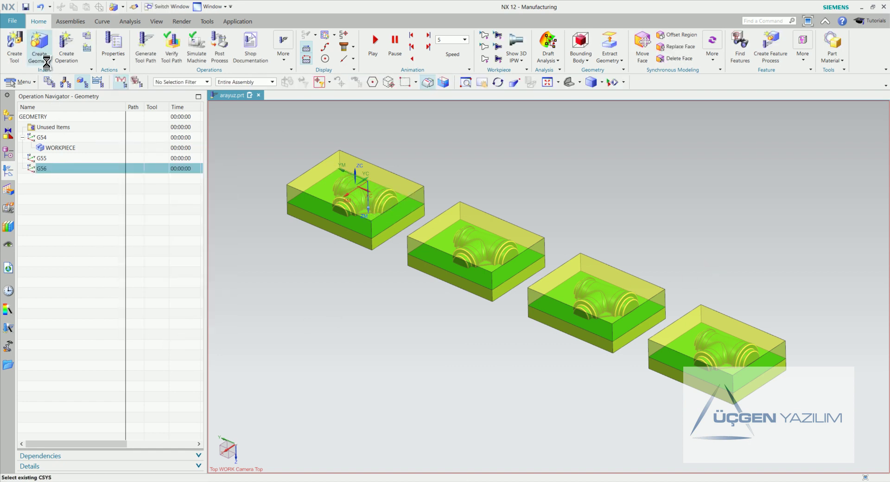
pyautogui.click(39, 46)
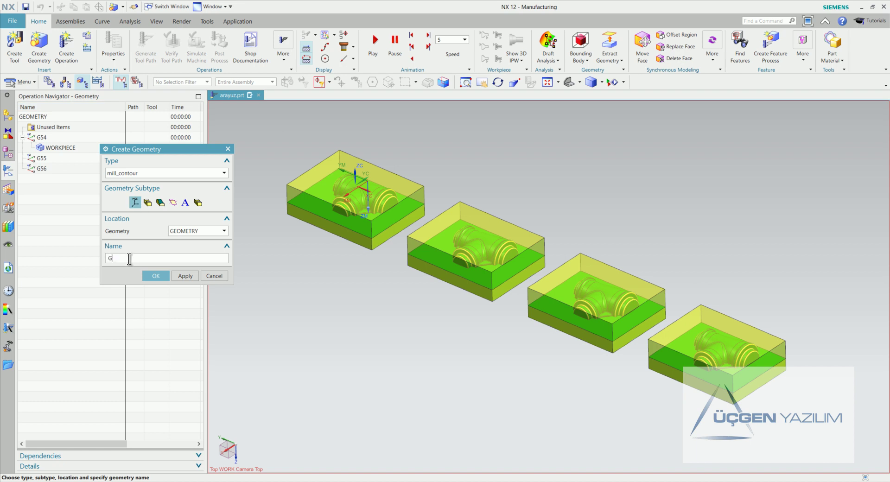
pyautogui.click(155, 276)
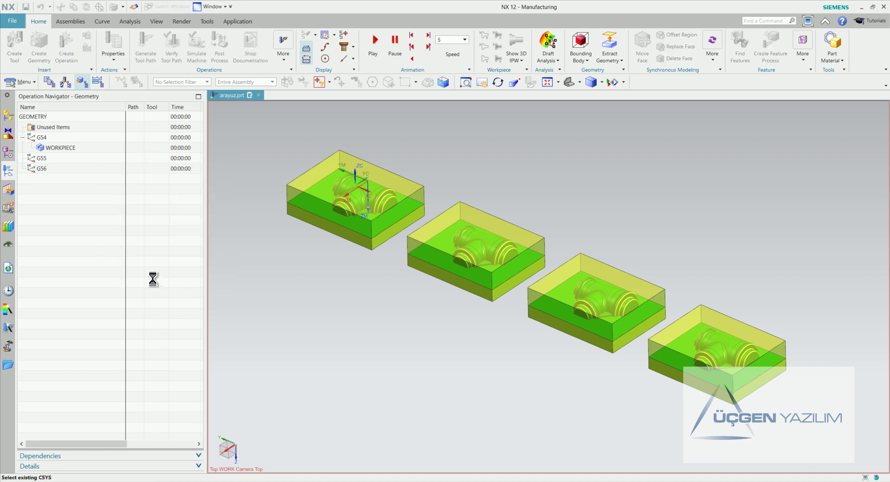
pyautogui.click(179, 330)
pyautogui.click(60, 243)
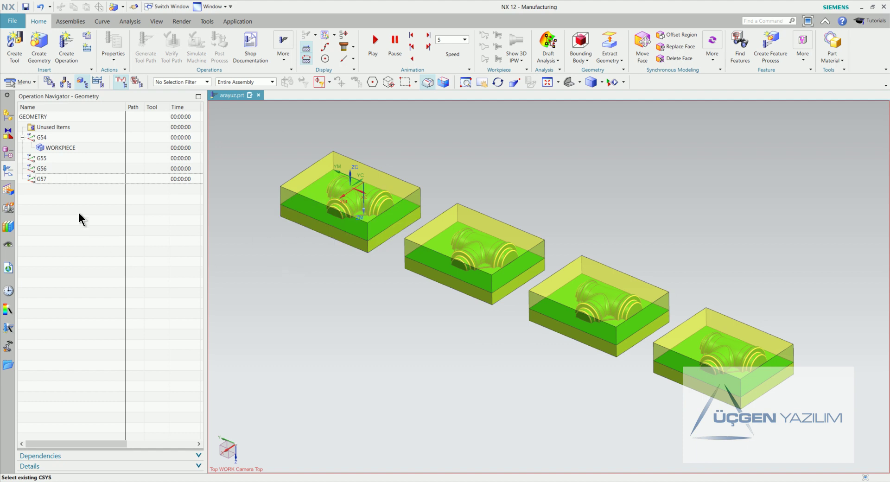
pyautogui.moveTo(273, 267)
pyautogui.mouseDown(button='middle')
pyautogui.moveTo(294, 274)
pyautogui.moveTo(278, 277)
pyautogui.mouseUp(button='middle')
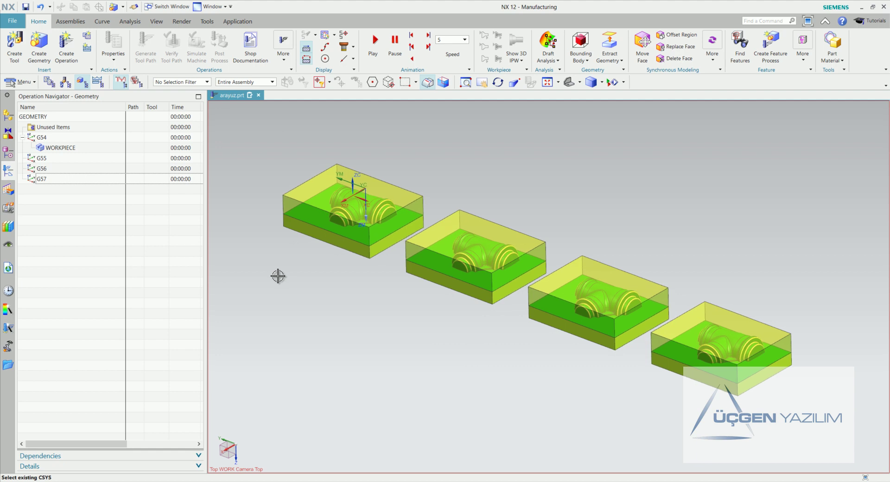
pyautogui.doubleClick(57, 147)
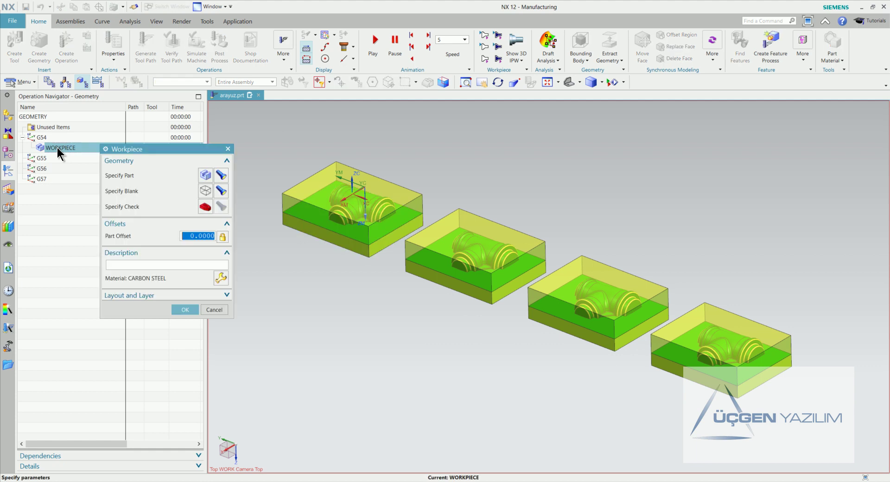
pyautogui.moveTo(150, 149); pyautogui.dragTo(181, 79)
pyautogui.keyDown('shift'); pyautogui.moveTo(291, 238); pyautogui.dragTo(305, 239, button='middle'); pyautogui.keyUp('shift')
pyautogui.scroll(2, 309, 259)
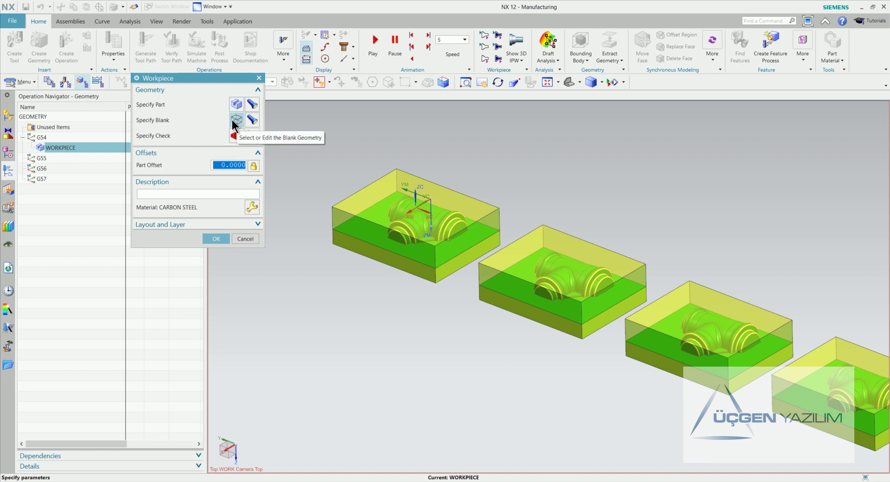
pyautogui.click(246, 238)
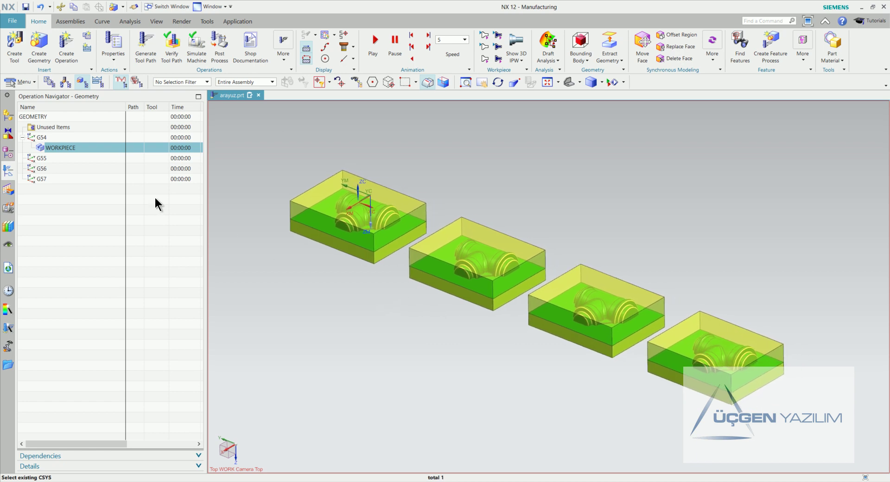
# Create workpiece group WORKPIECE_1 under G55
pyautogui.click(37, 55)
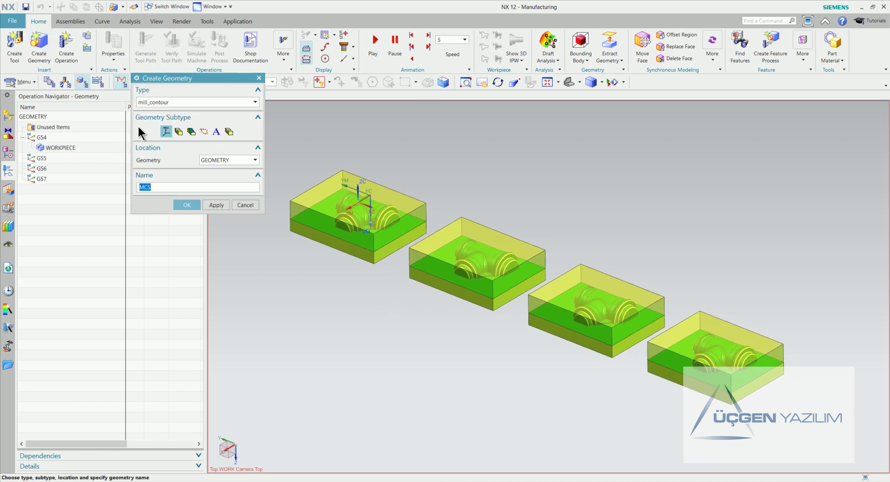
pyautogui.click(180, 135)
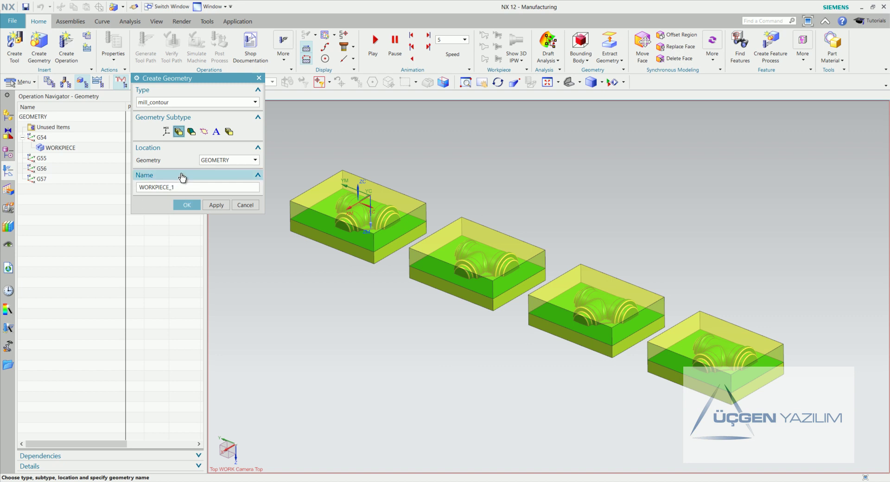
pyautogui.click(218, 159)
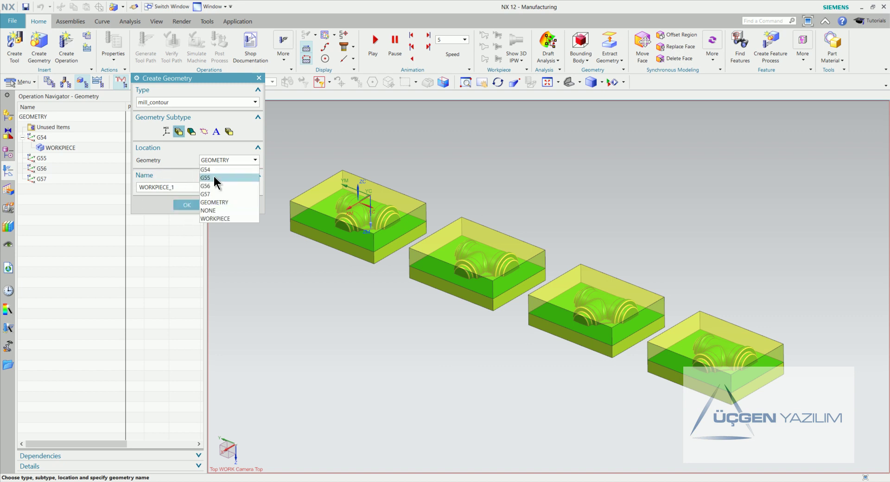
pyautogui.click(214, 178)
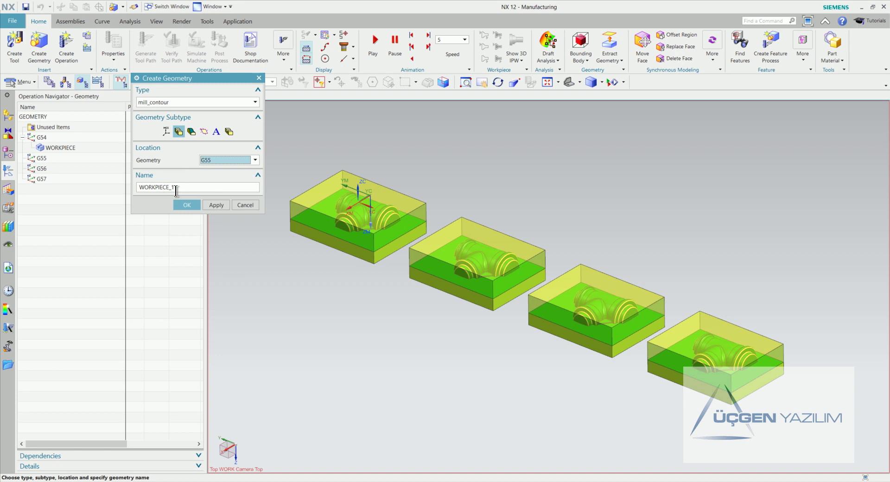
pyautogui.click(190, 205)
pyautogui.click(222, 240)
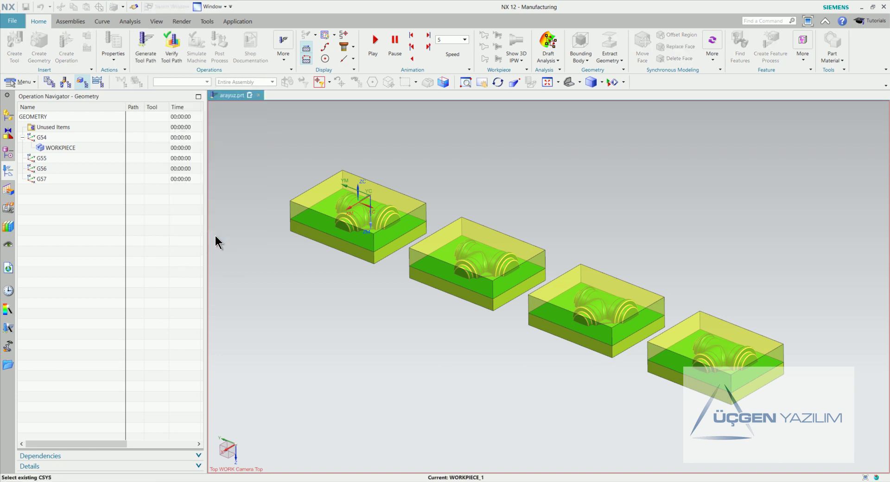
# Create workpiece group WORKPIECE_2 under G56
pyautogui.click(39, 63)
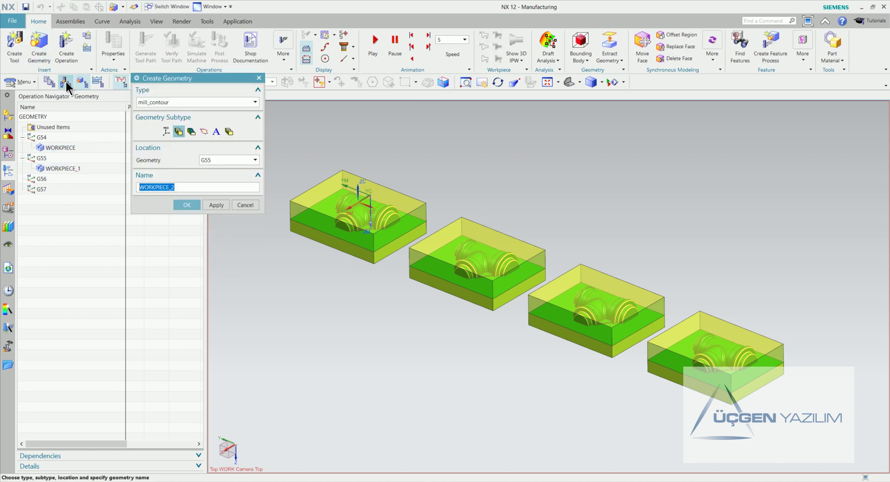
pyautogui.click(213, 162)
pyautogui.click(220, 199)
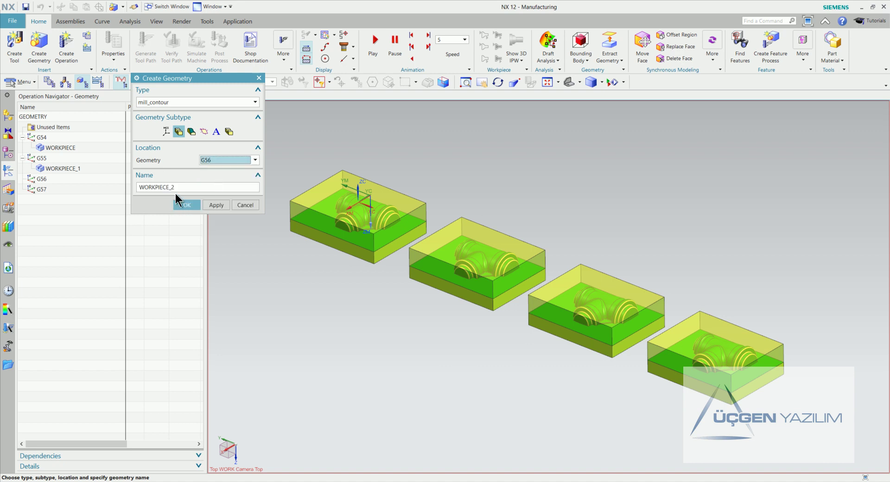
pyautogui.click(180, 207)
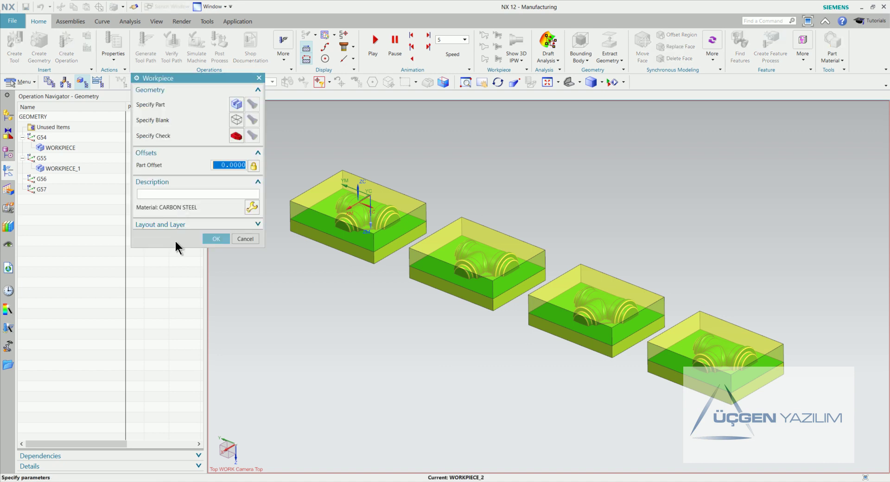
pyautogui.click(215, 239)
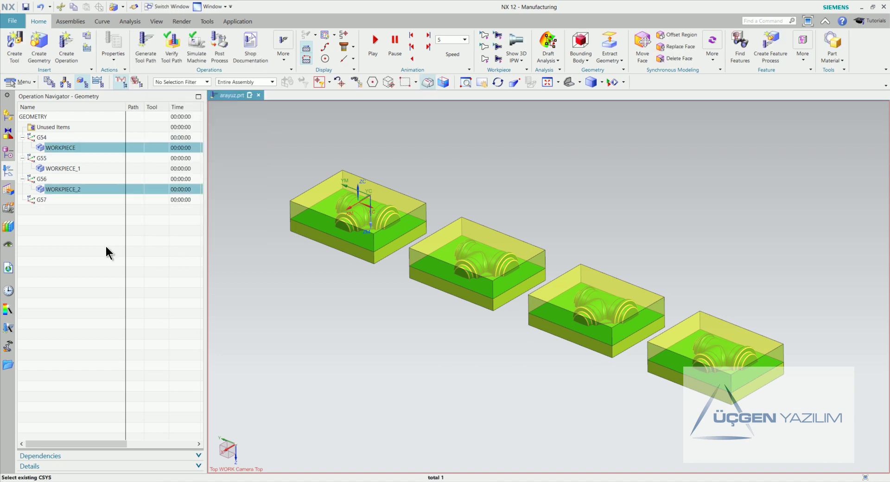
# Create workpiece group WORKPIECE_3 under G57
pyautogui.click(40, 67)
pyautogui.click(213, 162)
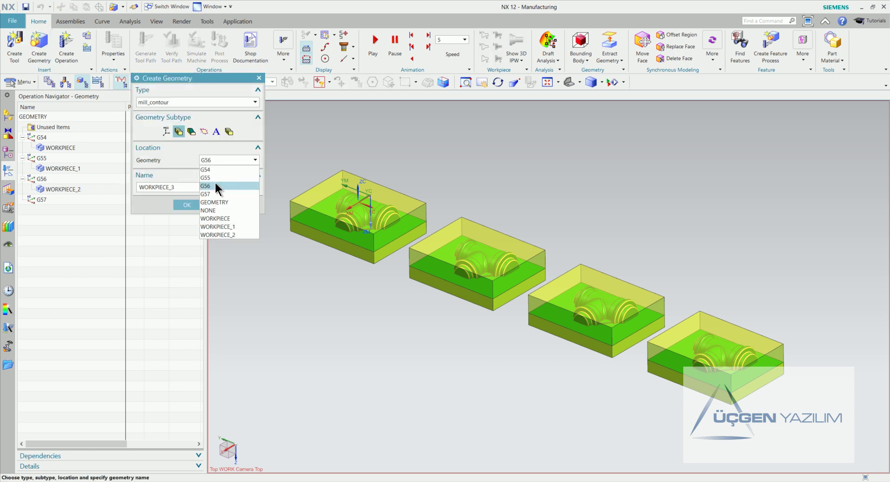
pyautogui.click(214, 193)
pyautogui.click(186, 205)
pyautogui.click(192, 237)
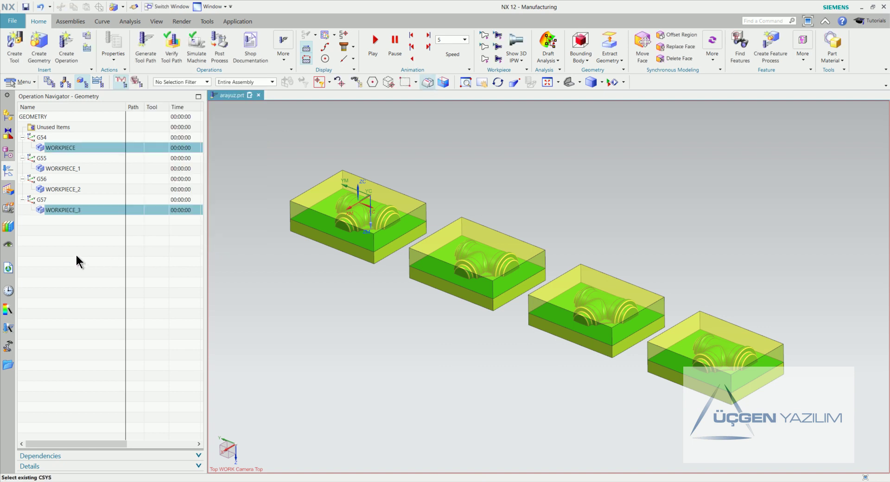
pyautogui.click(101, 257)
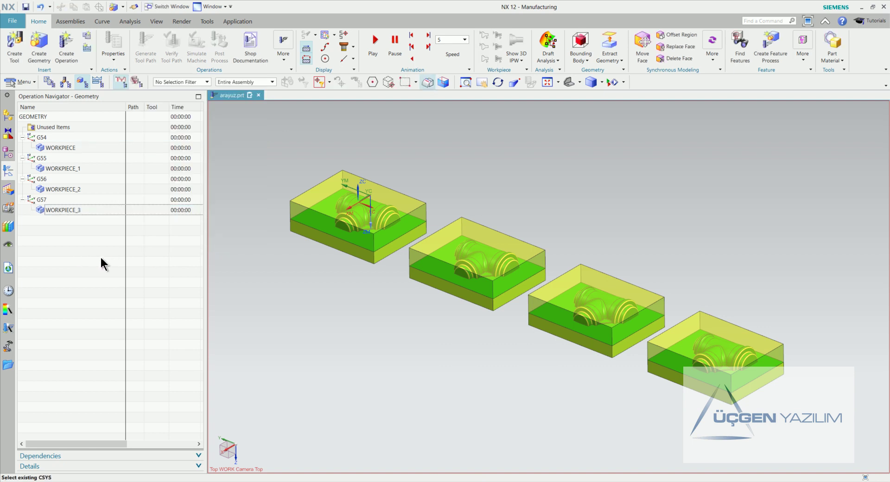
# Check the original WORKPIECE, then set the second pipe fitting as WORKPIECE_1's part
pyautogui.doubleClick(62, 148)
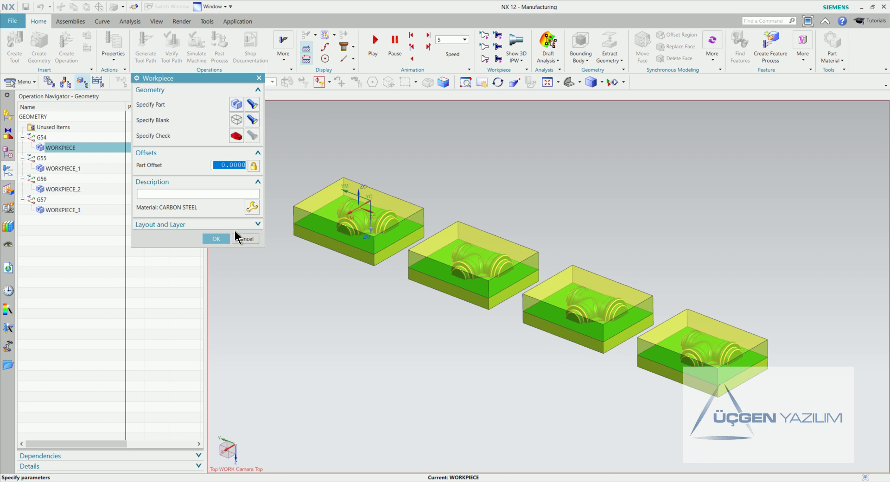
pyautogui.click(236, 237)
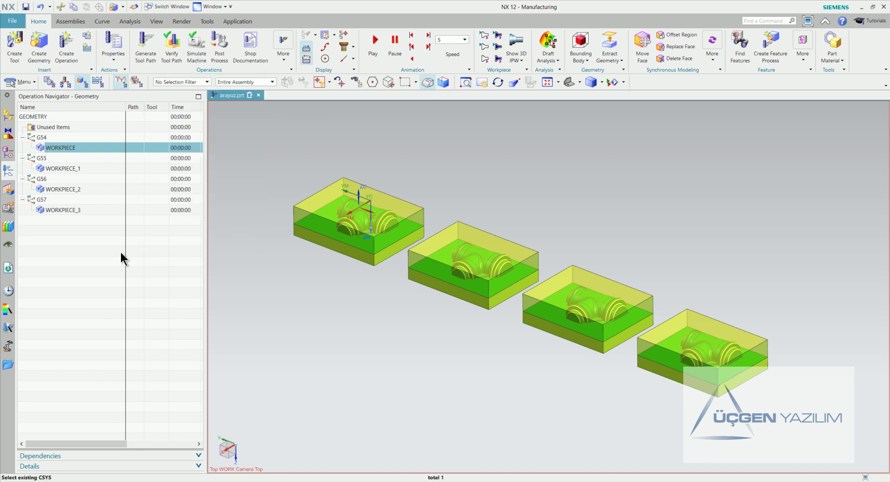
pyautogui.doubleClick(63, 172)
pyautogui.click(236, 102)
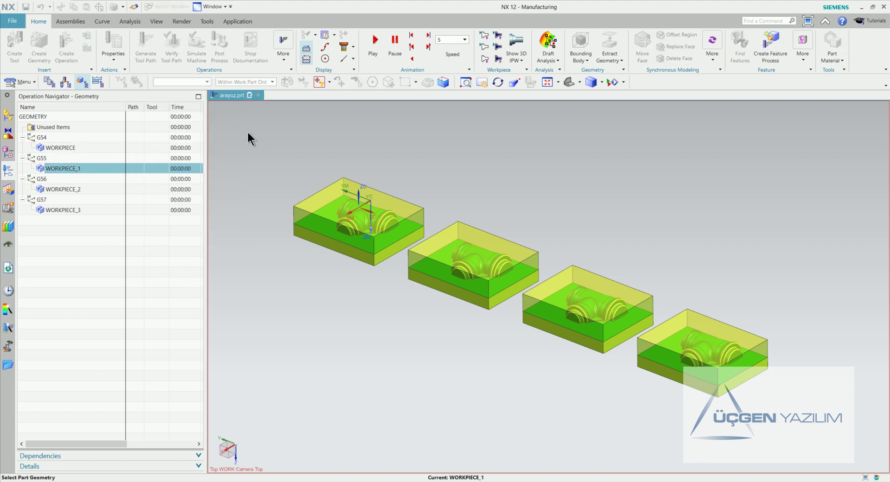
pyautogui.click(437, 293)
pyautogui.click(211, 227)
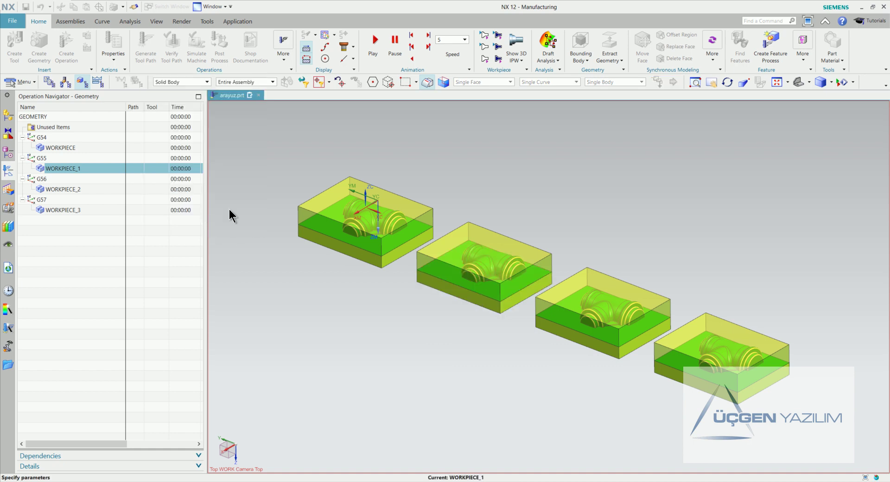
# Set the second stock block as WORKPIECE_1's blank, preview part and blank, and confirm
pyautogui.click(236, 123)
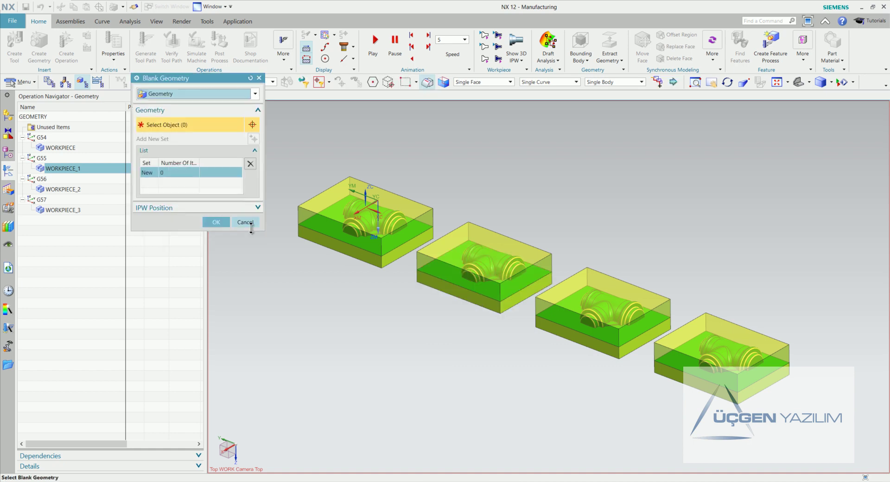
pyautogui.click(462, 232)
pyautogui.click(208, 233)
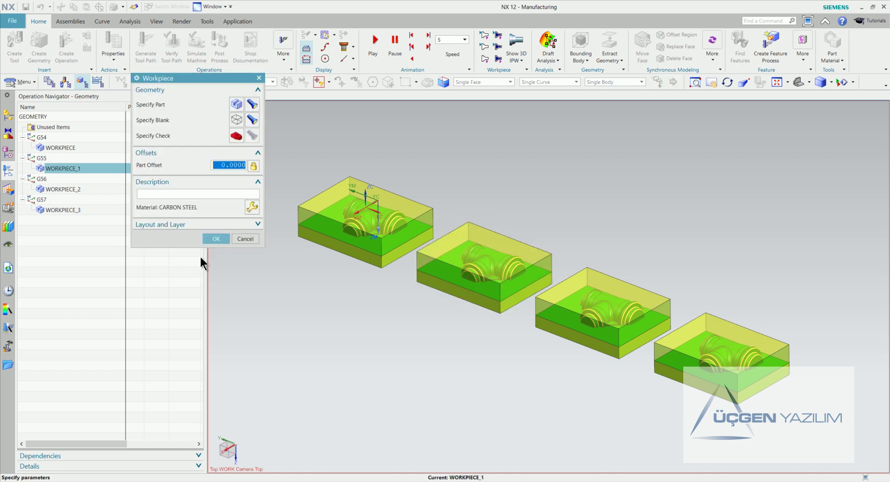
pyautogui.moveTo(212, 79); pyautogui.dragTo(203, 208)
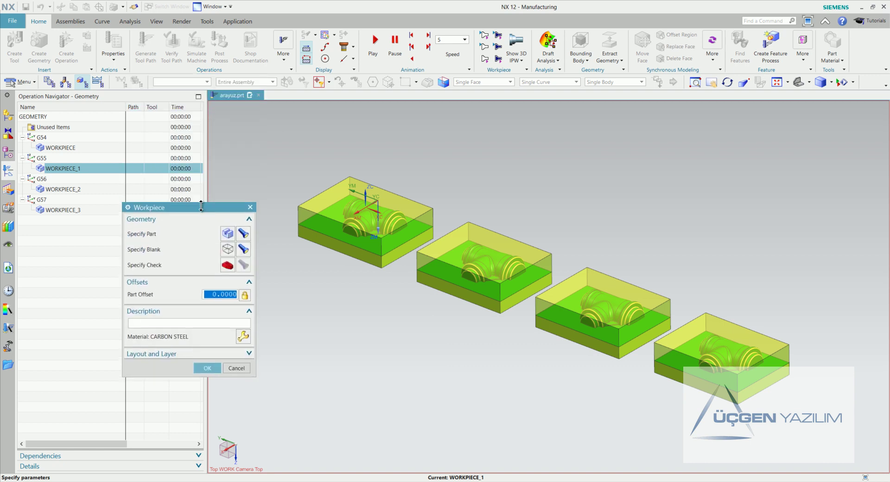
pyautogui.click(243, 234)
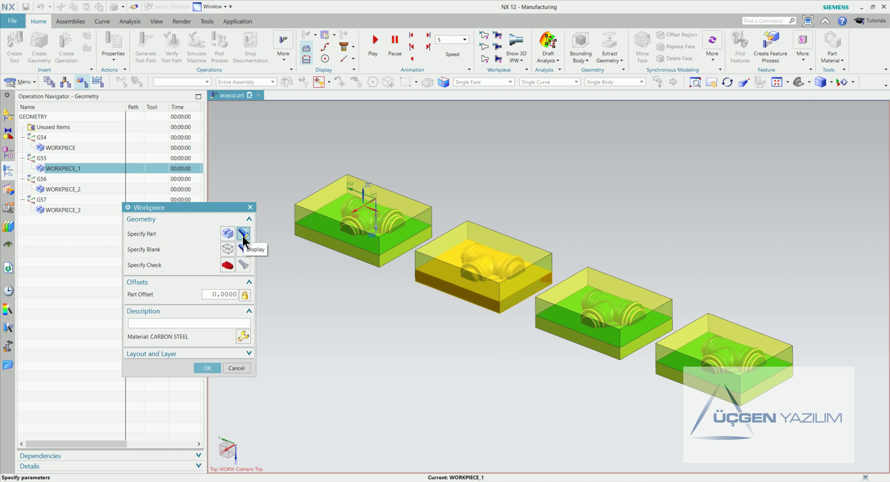
pyautogui.click(243, 249)
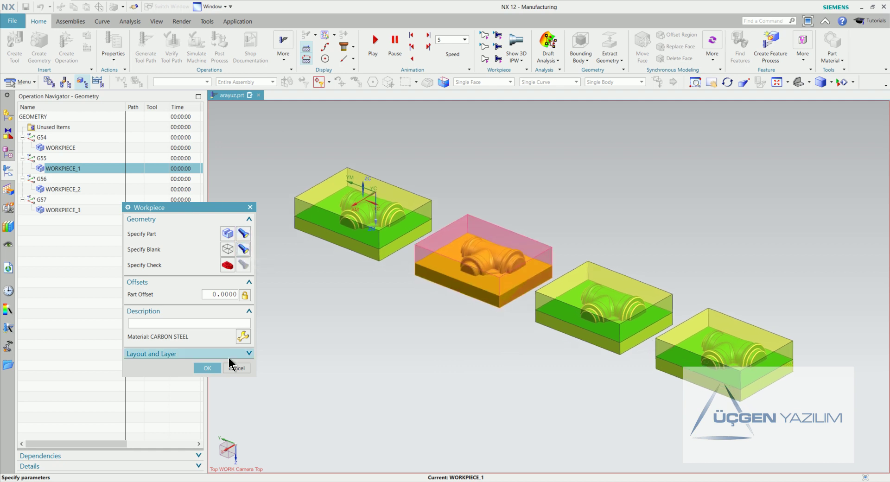
pyautogui.click(206, 368)
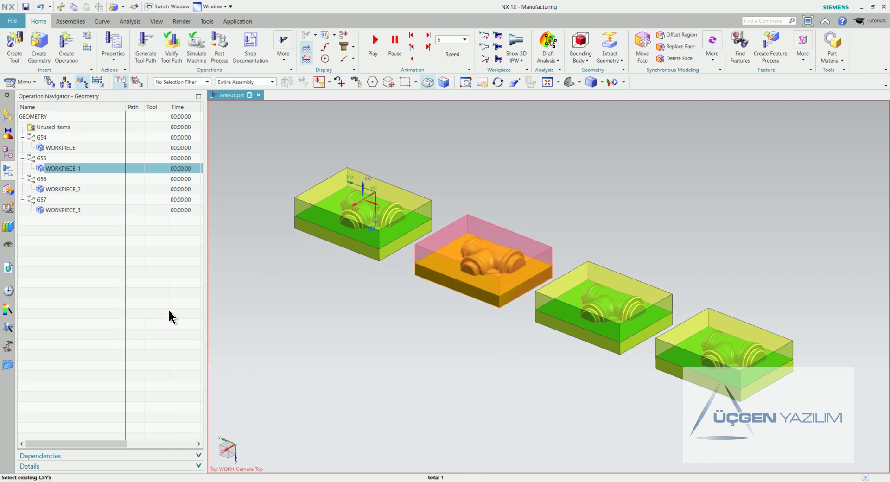
# Give WORKPIECE_2 the third pipe fitting as part and the third block as blank
pyautogui.doubleClick(73, 190)
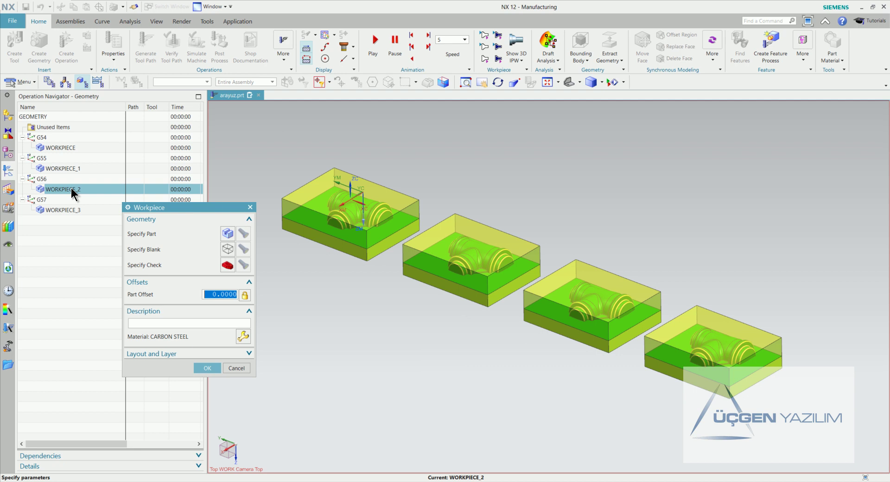
pyautogui.click(228, 233)
pyautogui.click(533, 309)
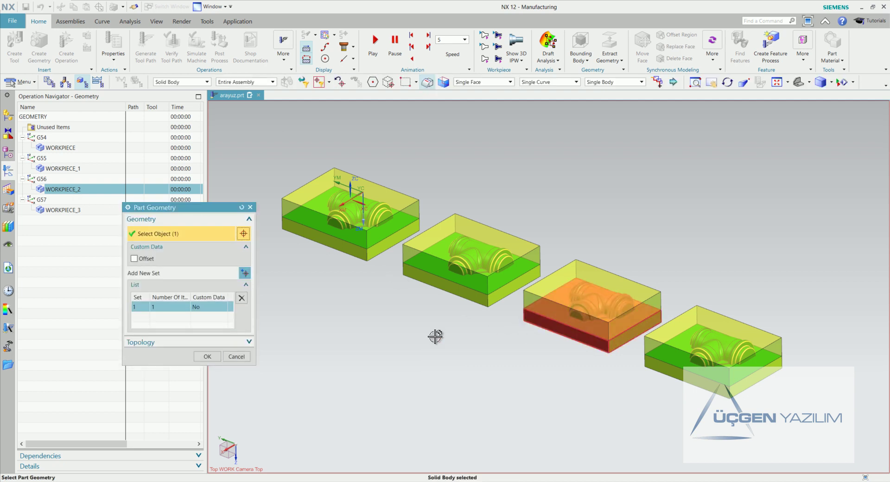
pyautogui.click(207, 356)
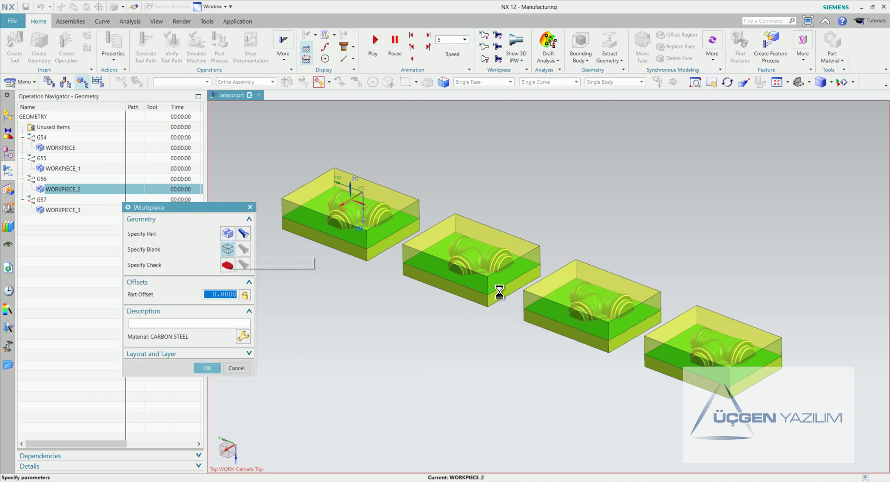
pyautogui.click(228, 249)
pyautogui.click(593, 301)
pyautogui.click(205, 363)
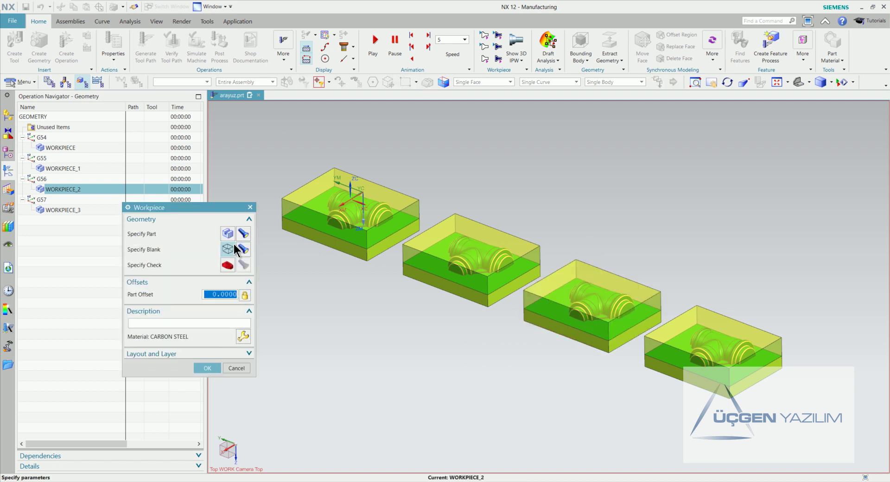
pyautogui.click(208, 368)
# Give WORKPIECE_3 the fourth pipe fitting as part and the fourth block as blank
pyautogui.doubleClick(70, 210)
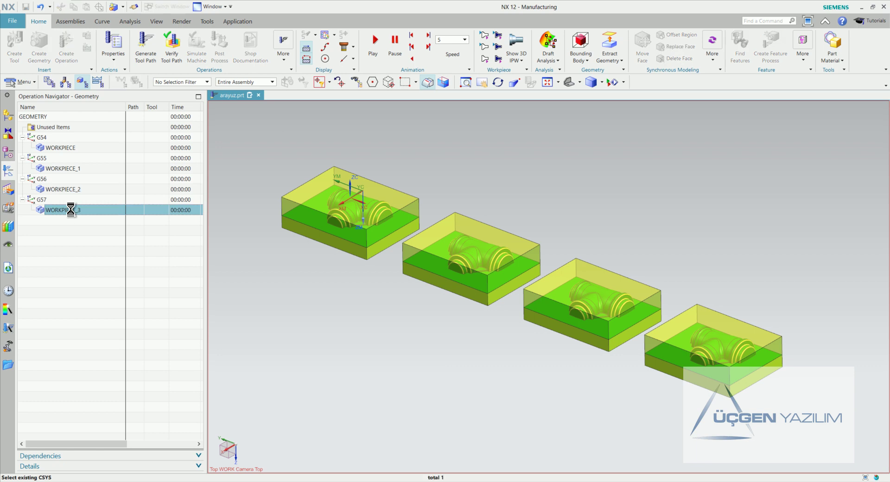
pyautogui.click(227, 233)
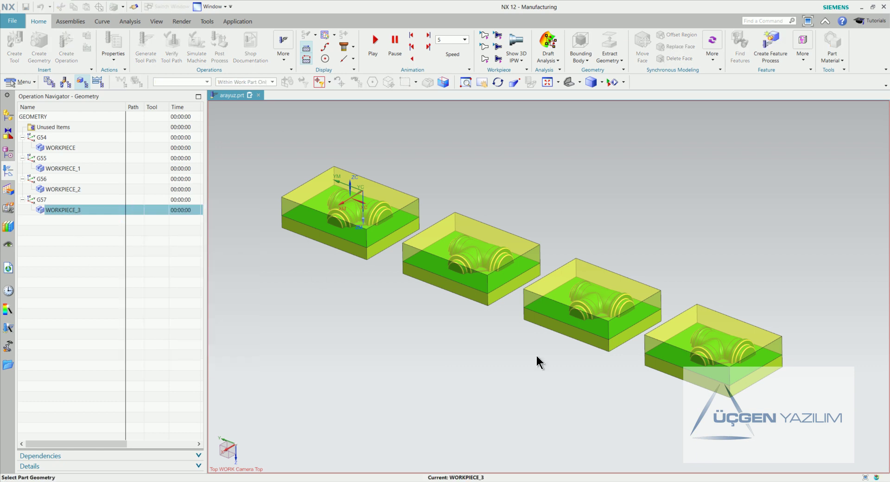
pyautogui.click(655, 360)
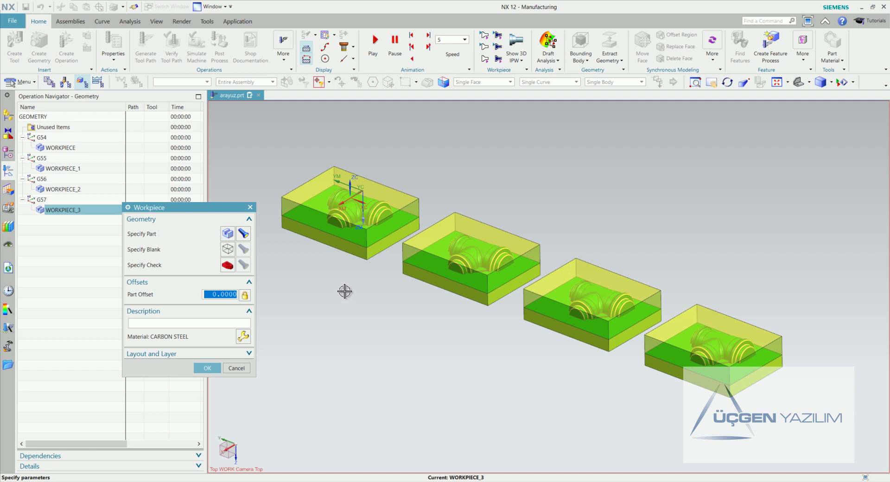
pyautogui.click(227, 249)
pyautogui.click(714, 343)
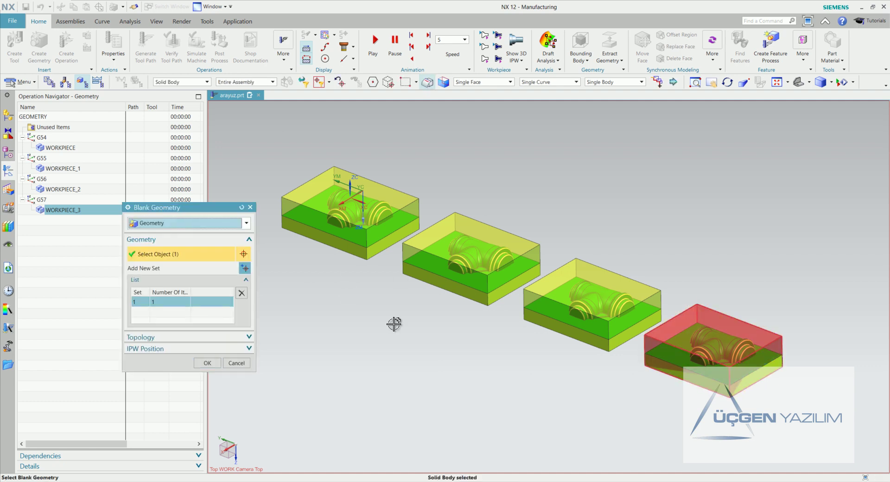
pyautogui.click(207, 363)
pyautogui.click(211, 367)
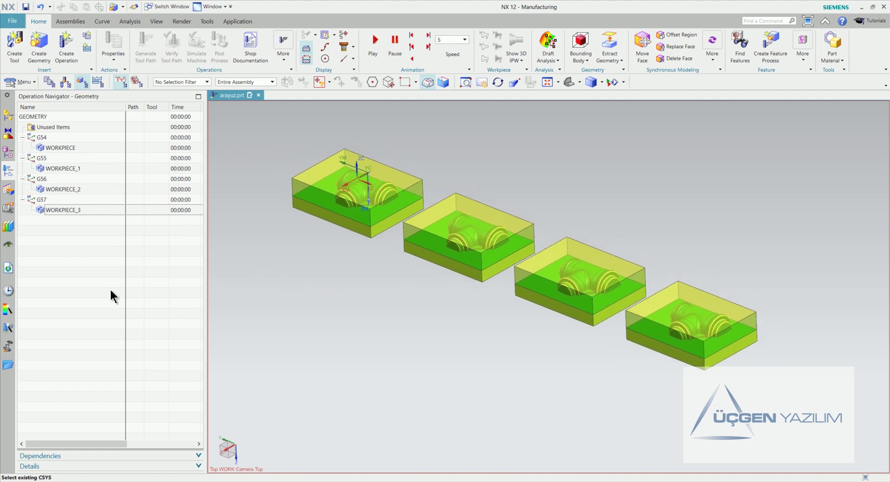
# Redefine G55's MCS by inferring it from the second block's top face
pyautogui.click(44, 158)
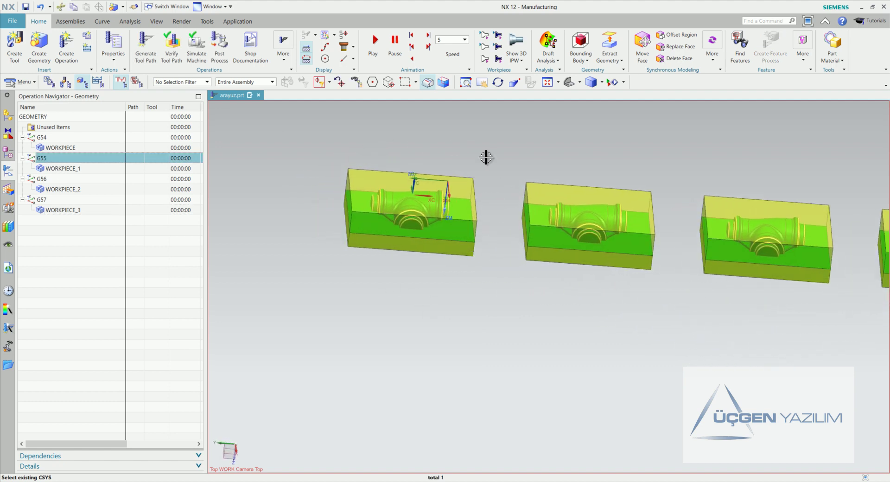
pyautogui.doubleClick(64, 160)
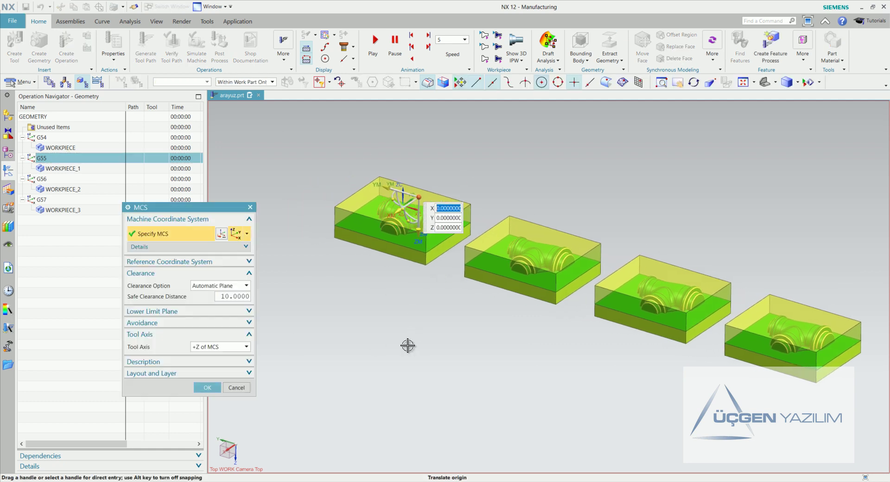
pyautogui.moveTo(224, 210); pyautogui.dragTo(231, 80)
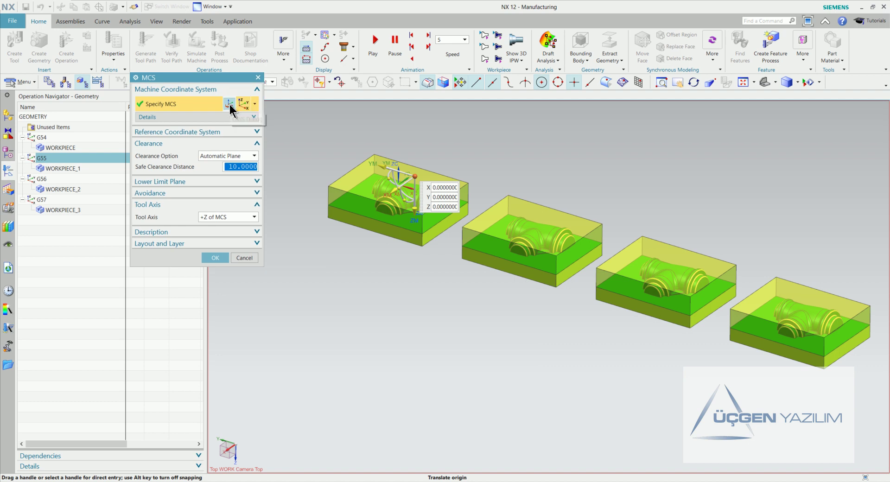
pyautogui.click(229, 104)
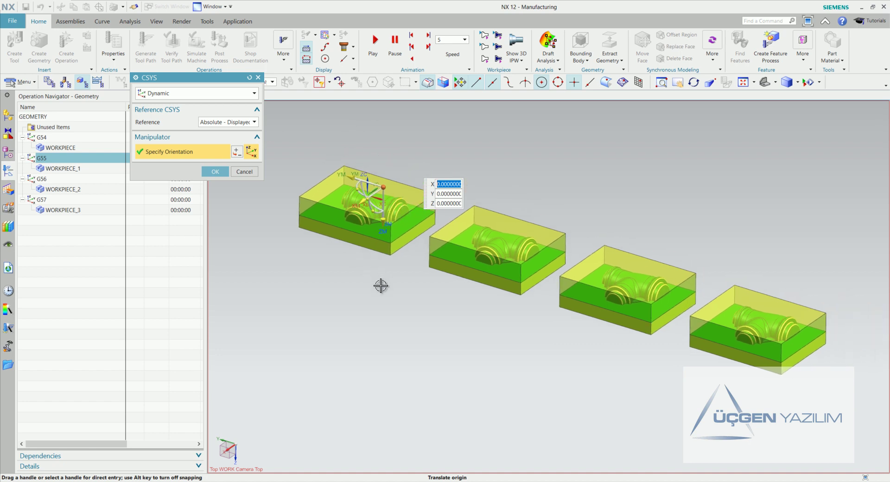
pyautogui.click(184, 93)
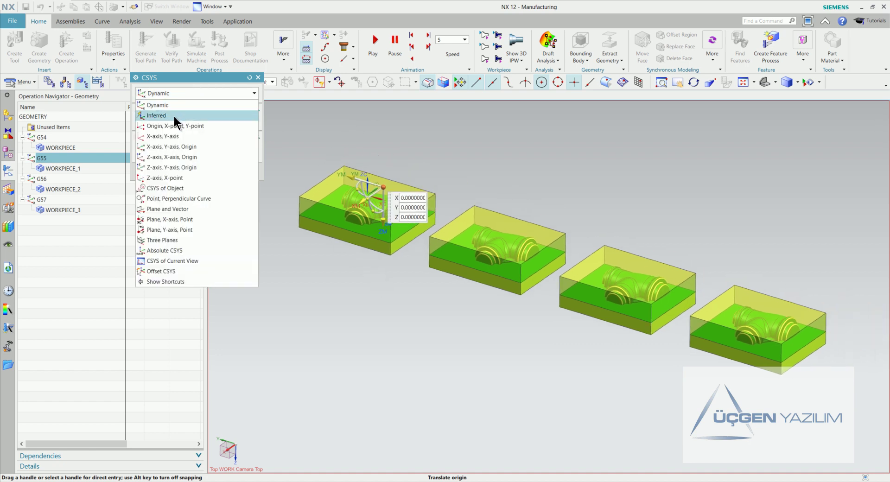
pyautogui.click(173, 115)
pyautogui.scroll(1, 467, 260)
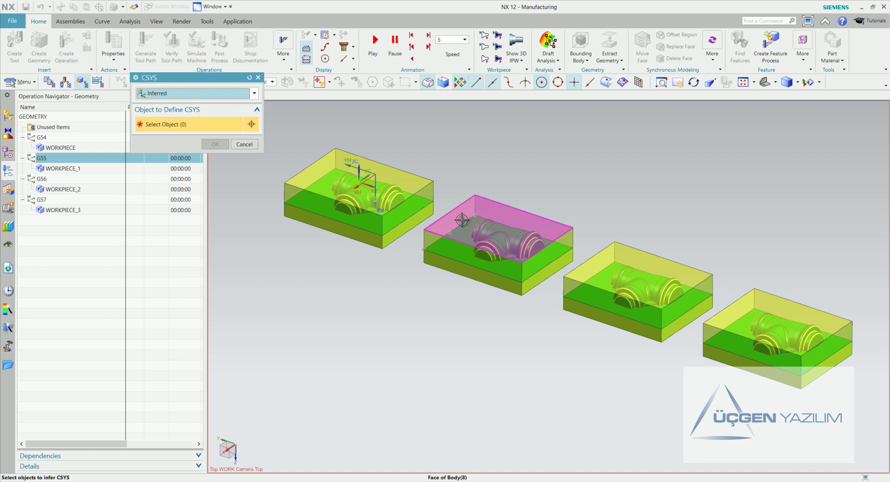
pyautogui.click(461, 221)
pyautogui.scroll(2, 468, 213)
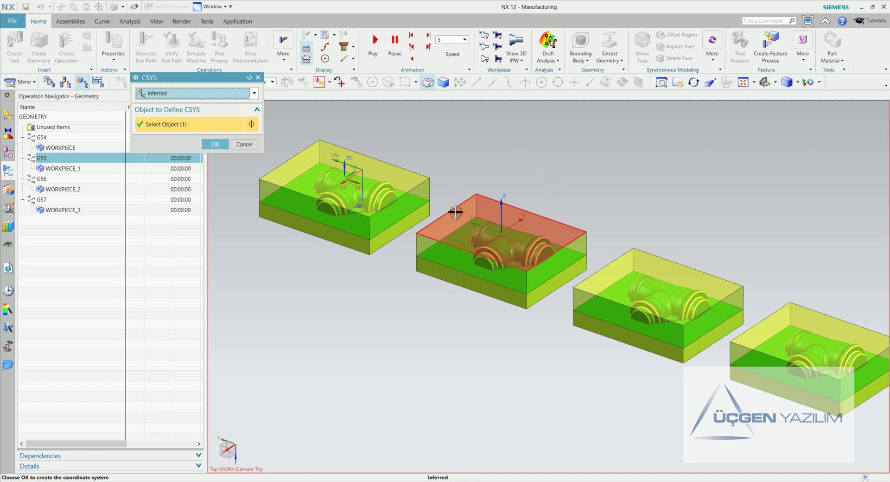
pyautogui.scroll(2, 460, 196)
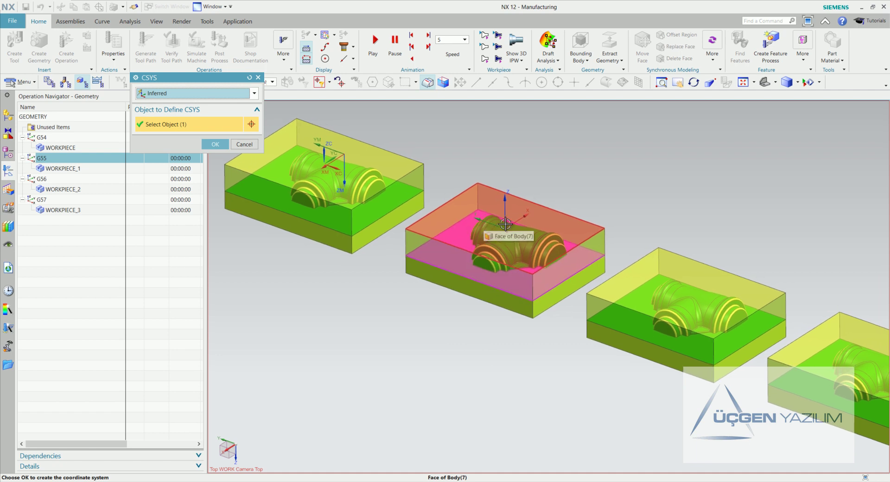
# Dynamically adjust the G55 CSYS origin along X and Z, confirm, and fit all blocks in view
pyautogui.click(194, 94)
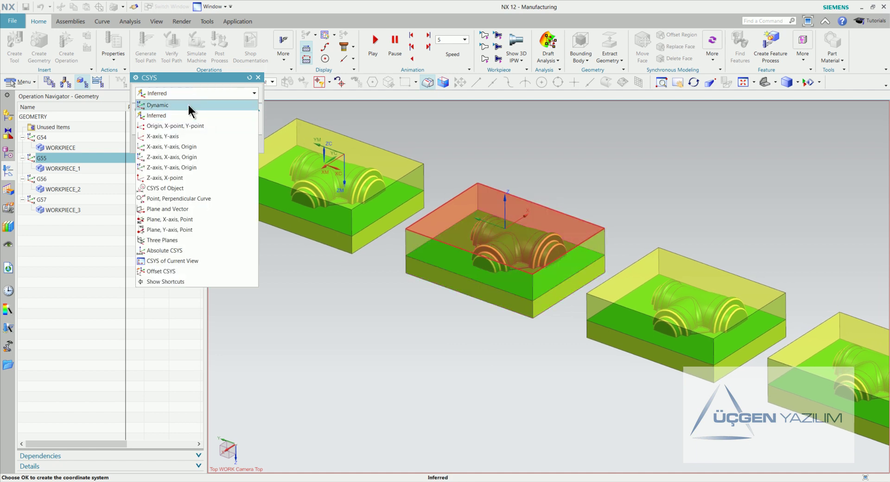
pyautogui.click(193, 108)
pyautogui.click(528, 214)
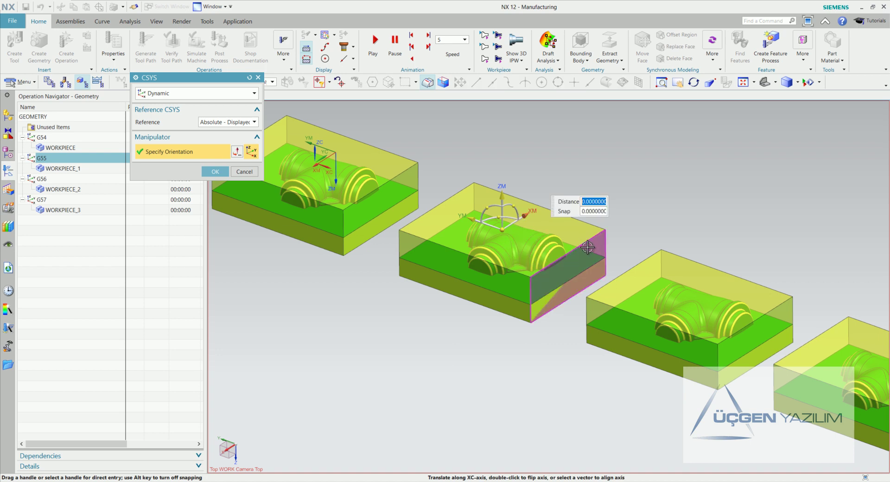
pyautogui.click(500, 197)
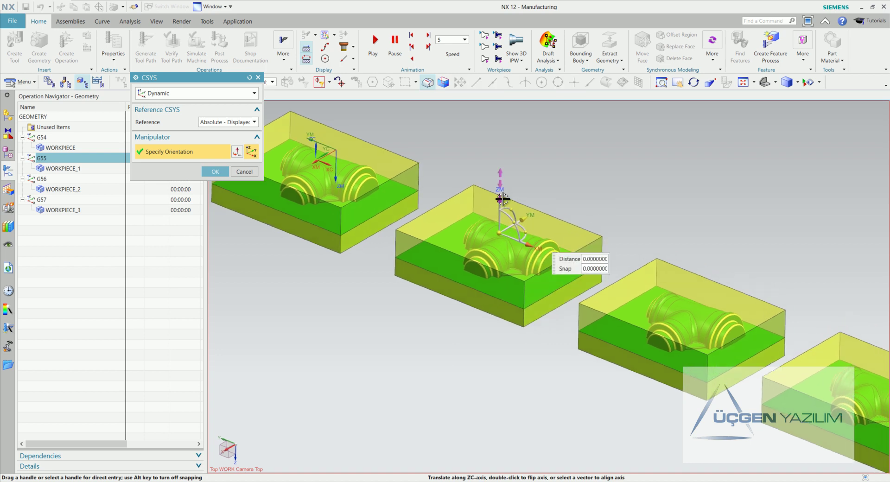
pyautogui.scroll(-2, 381, 308)
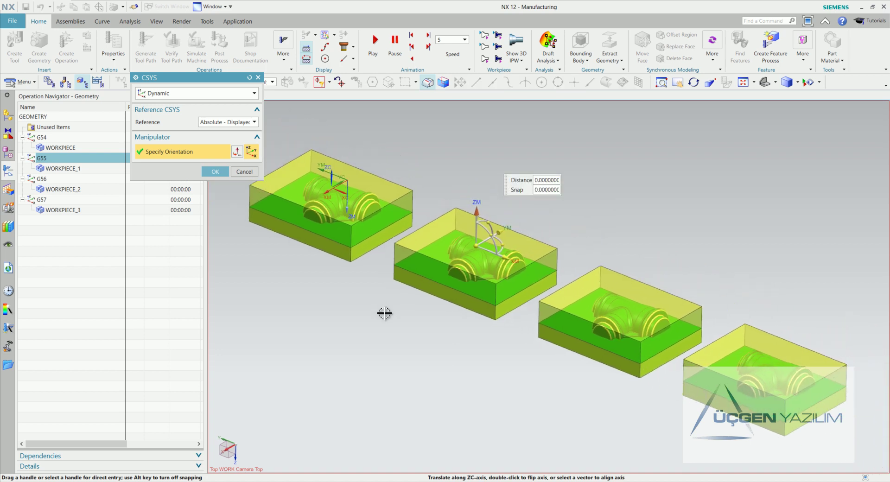
pyautogui.scroll(2, 461, 285)
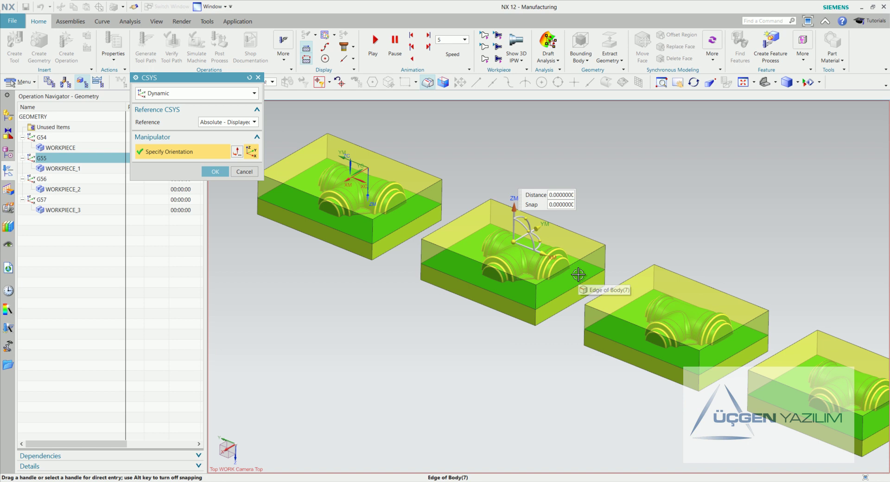
pyautogui.scroll(-1, 533, 282)
pyautogui.click(215, 172)
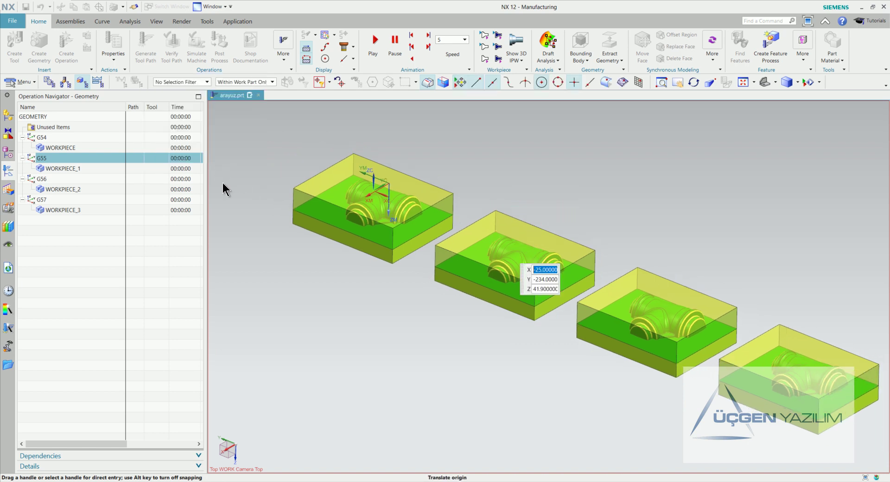
pyautogui.click(216, 260)
pyautogui.scroll(-1, 314, 286)
pyautogui.hotkey('ctrl', 'f')
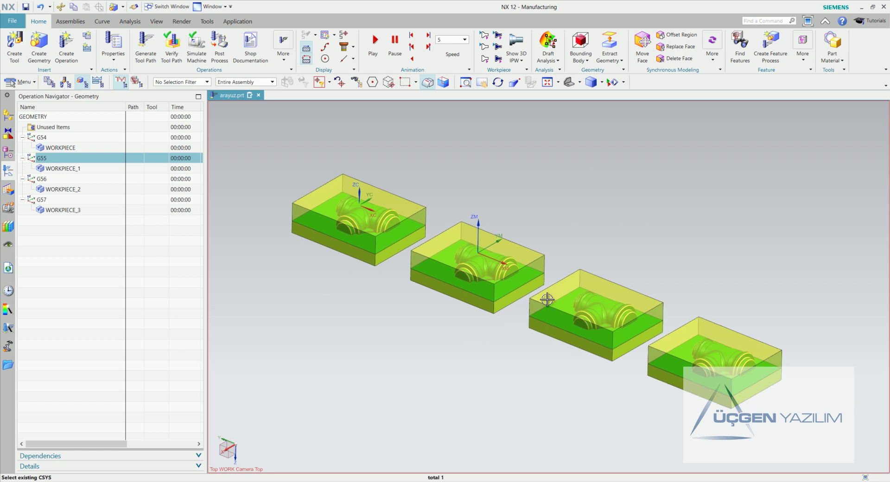
# Open G56's MCS settings and infer its CSYS from the third fitting block
pyautogui.click(59, 179)
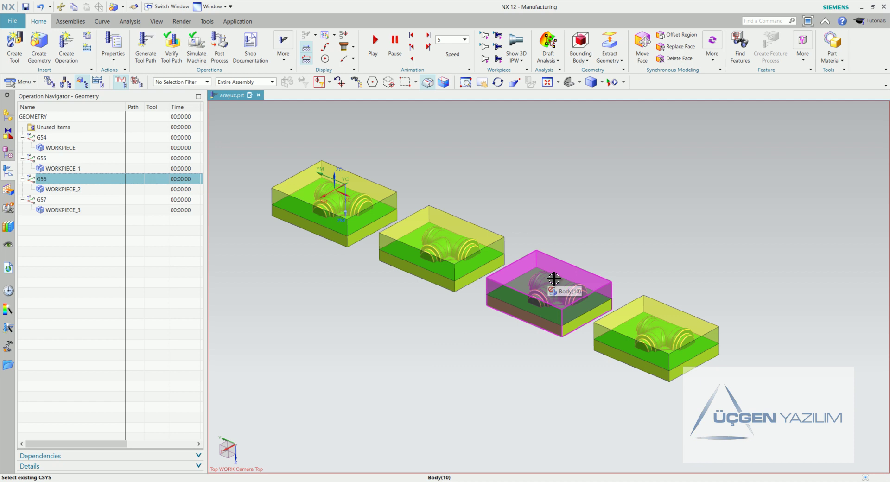
pyautogui.scroll(2, 658, 333)
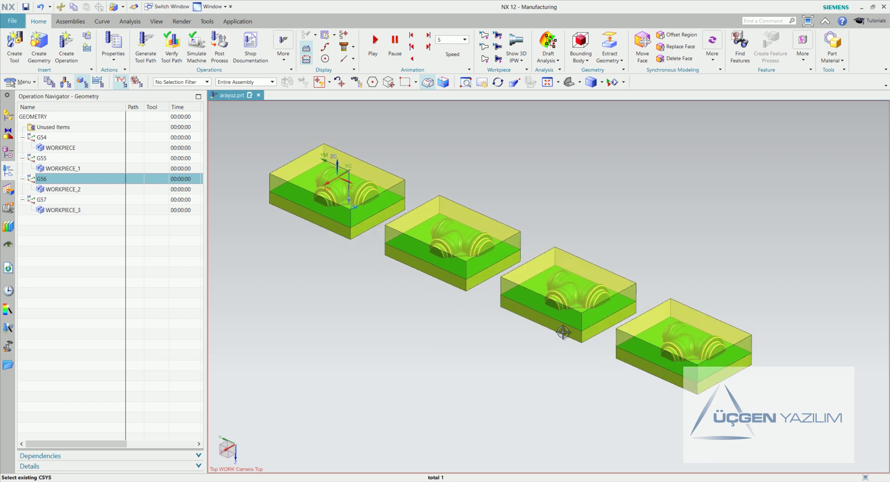
pyautogui.scroll(1, 564, 332)
pyautogui.scroll(2, 473, 346)
pyautogui.click(63, 226)
pyautogui.doubleClick(65, 178)
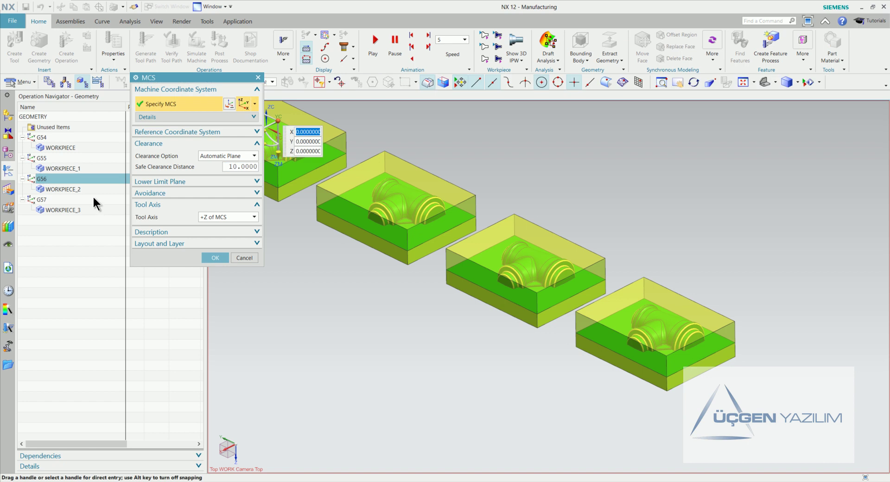
pyautogui.click(230, 102)
pyautogui.click(183, 94)
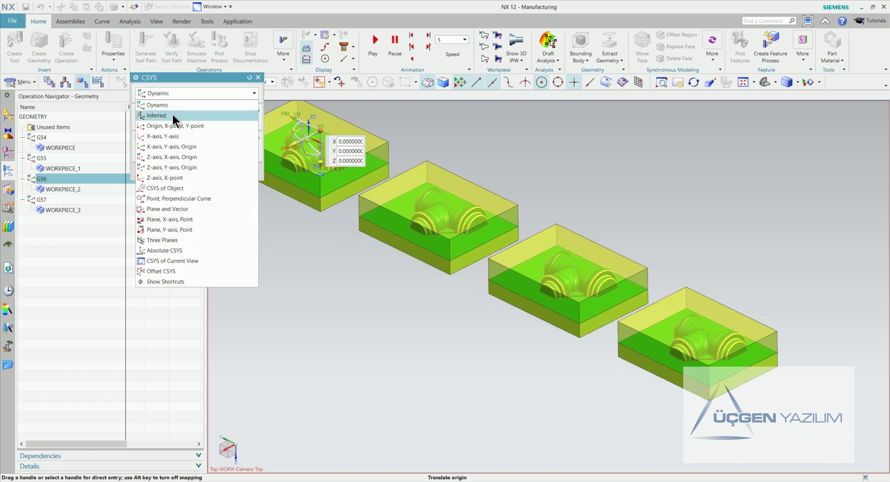
pyautogui.click(172, 115)
pyautogui.click(546, 244)
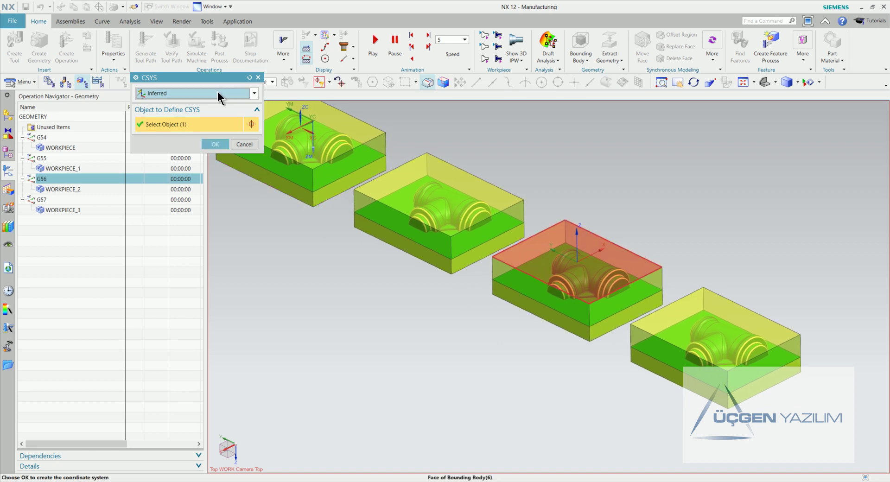
# Switch the CSYS to Dynamic, adjust its axes on the third block, and confirm the placement
pyautogui.click(218, 93)
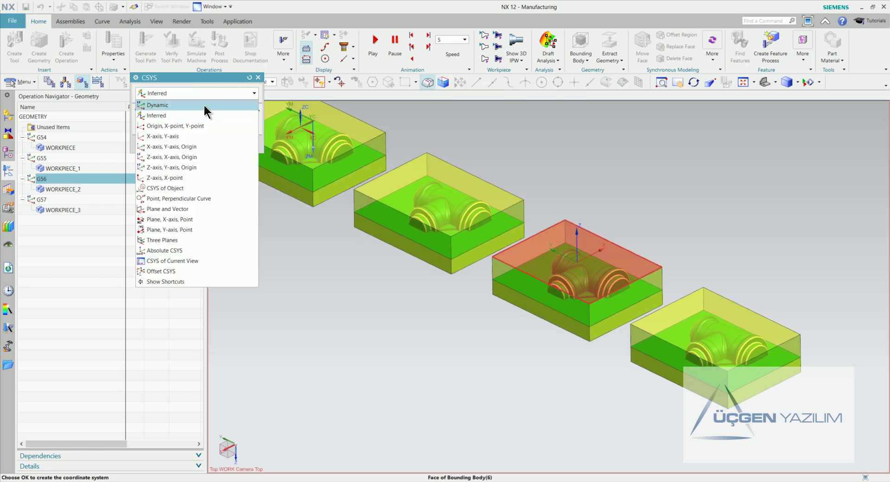
pyautogui.click(204, 105)
pyautogui.click(604, 245)
pyautogui.scroll(-2, 604, 245)
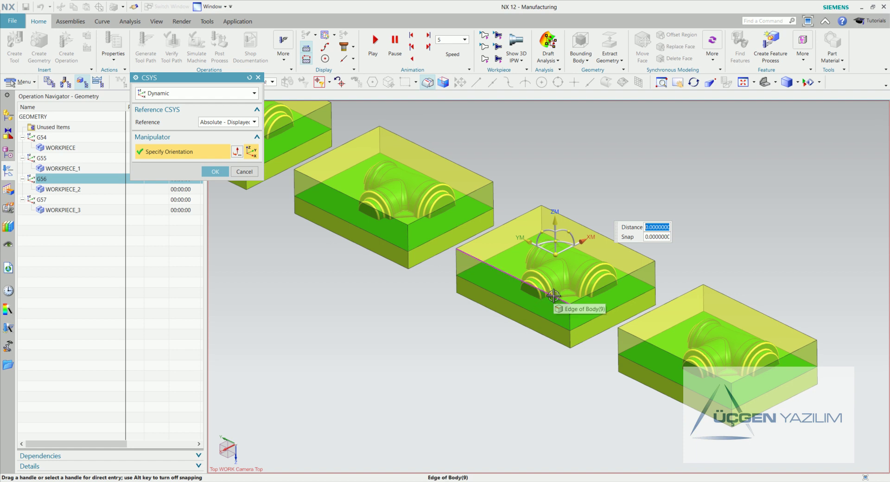
pyautogui.scroll(1, 554, 297)
pyautogui.scroll(2, 547, 300)
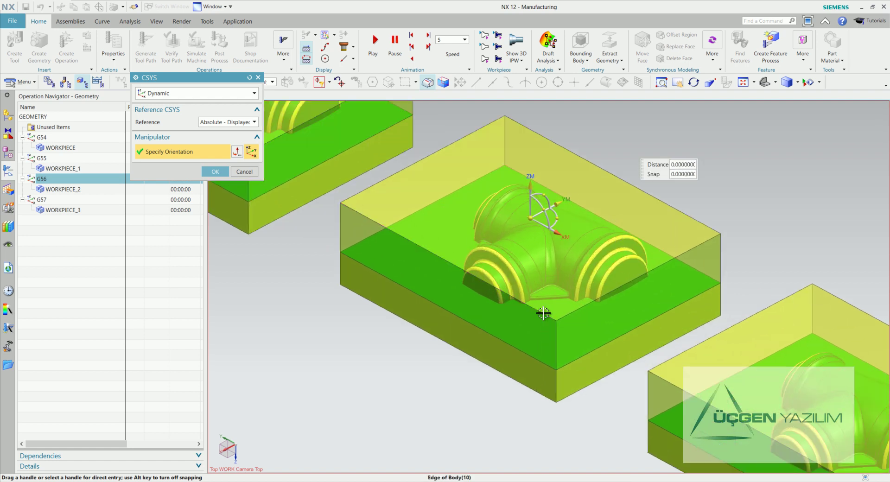
pyautogui.scroll(-2, 544, 302)
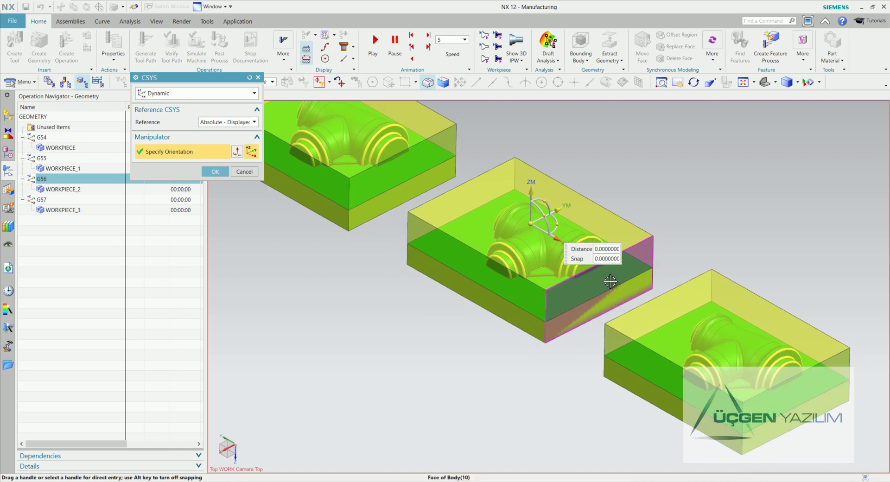
pyautogui.scroll(-1, 466, 287)
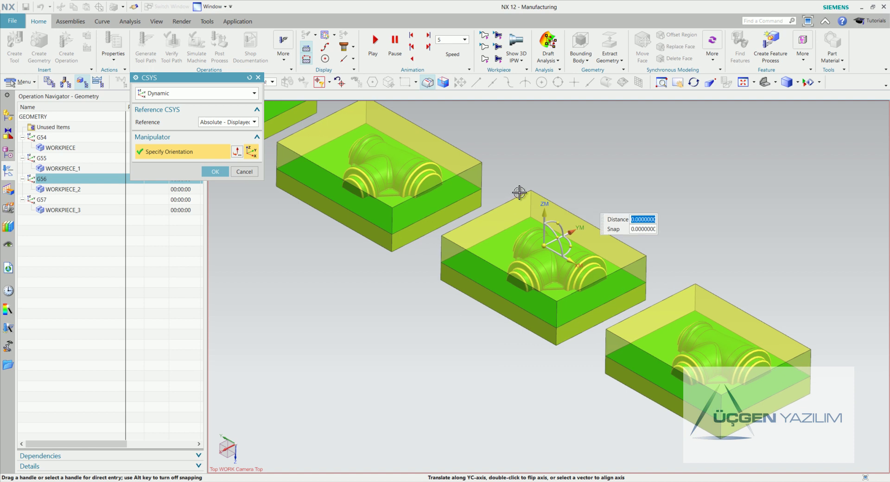
pyautogui.keyDown('shift'); pyautogui.moveTo(522, 193); pyautogui.dragTo(451, 292, button='middle'); pyautogui.keyUp('shift')
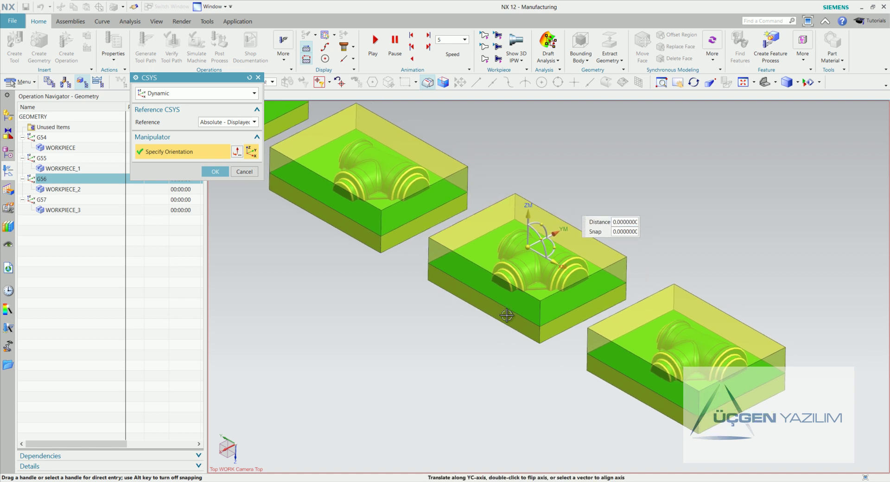
pyautogui.scroll(-3, 504, 312)
pyautogui.scroll(-1, 504, 323)
pyautogui.scroll(2, 506, 327)
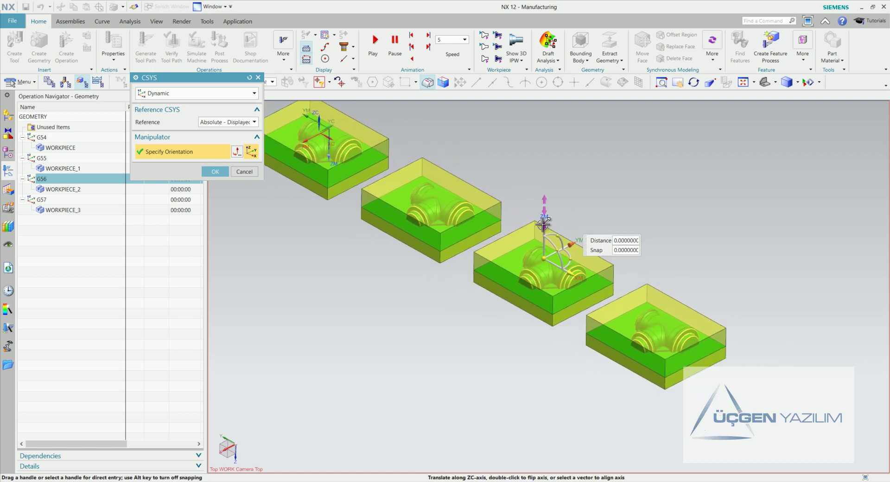
pyautogui.scroll(1, 481, 327)
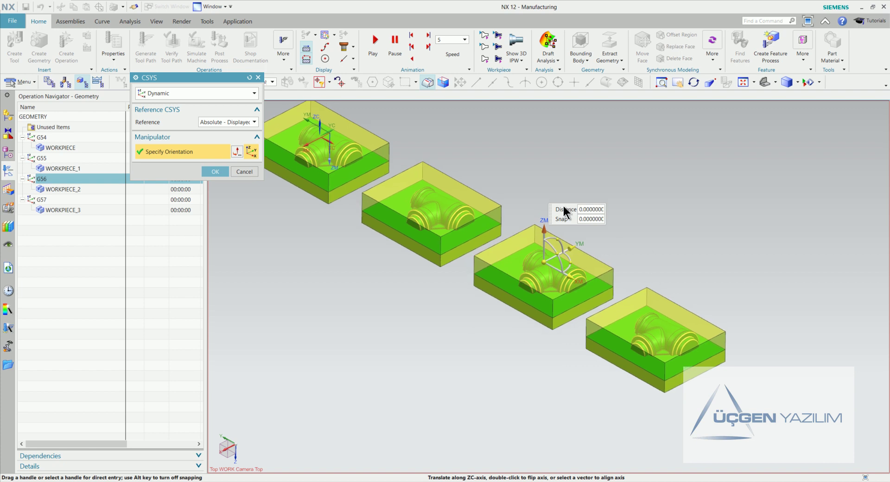
pyautogui.click(215, 172)
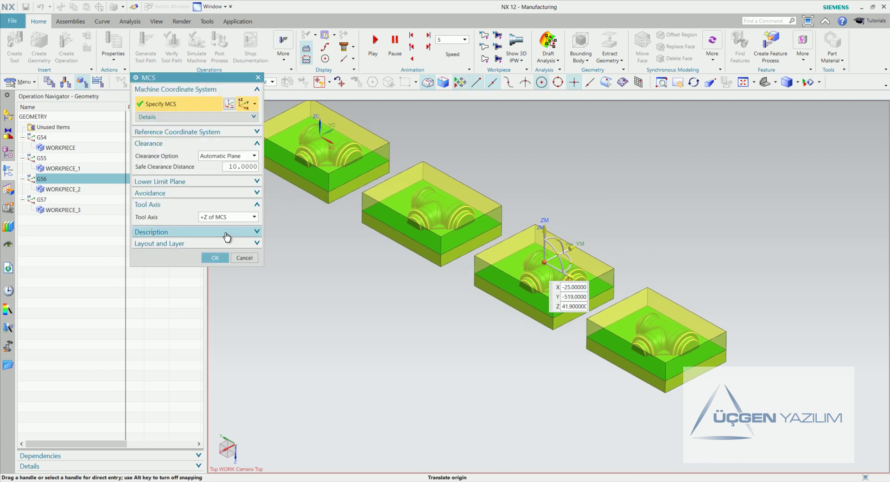
# Confirm G56's MCS settings, then infer G57's CSYS from the fourth fitting block
pyautogui.click(217, 258)
pyautogui.scroll(-2, 319, 290)
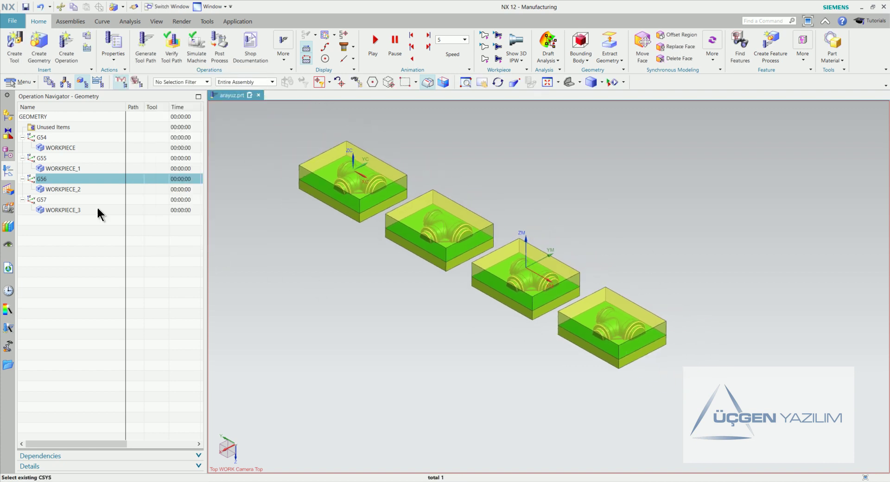
pyautogui.doubleClick(64, 200)
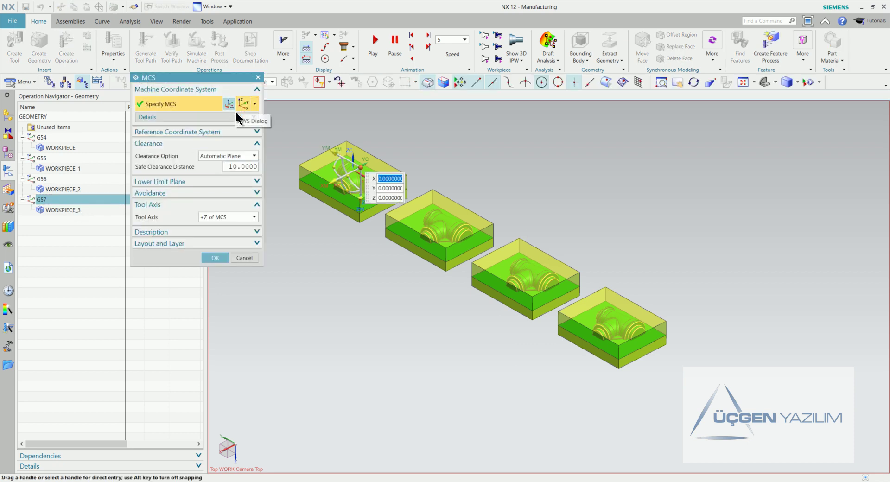
pyautogui.click(237, 109)
pyautogui.click(195, 93)
pyautogui.click(188, 107)
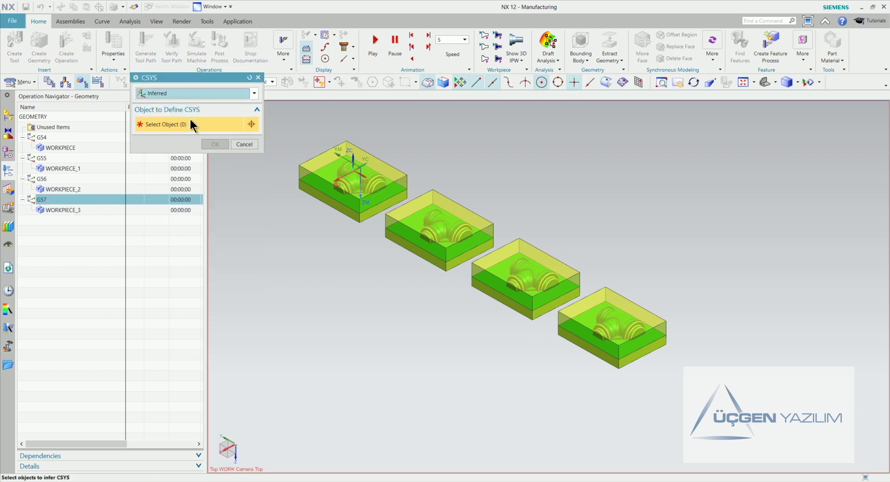
pyautogui.click(562, 314)
# Switch G57's CSYS to Dynamic, align its X axis with the block edge, and confirm both dialogs
pyautogui.scroll(3, 412, 242)
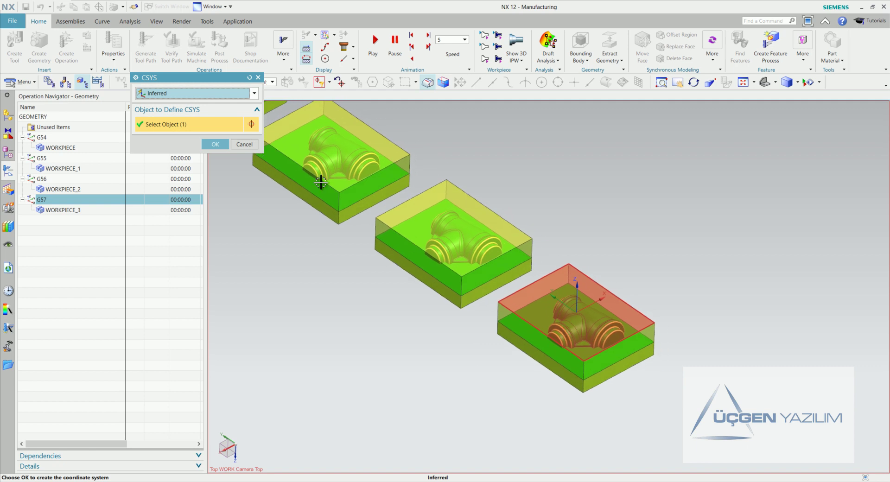
pyautogui.click(217, 95)
pyautogui.click(216, 116)
pyautogui.click(206, 94)
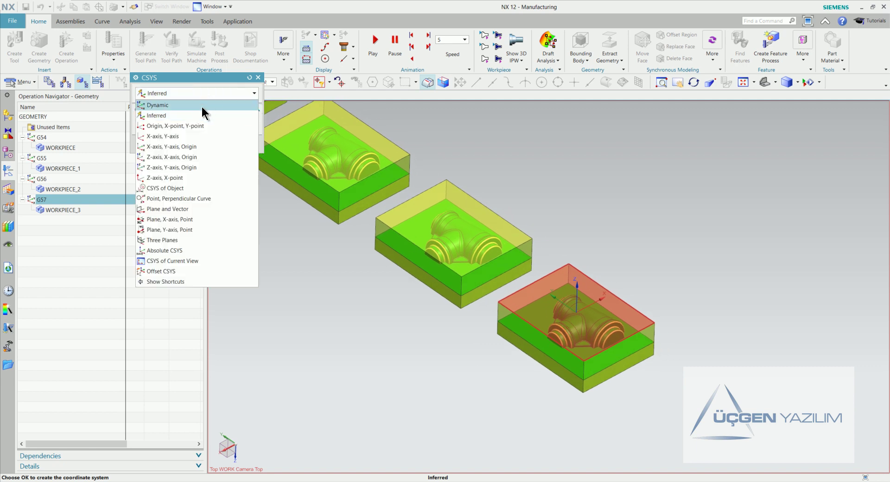
pyautogui.click(204, 105)
pyautogui.click(654, 337)
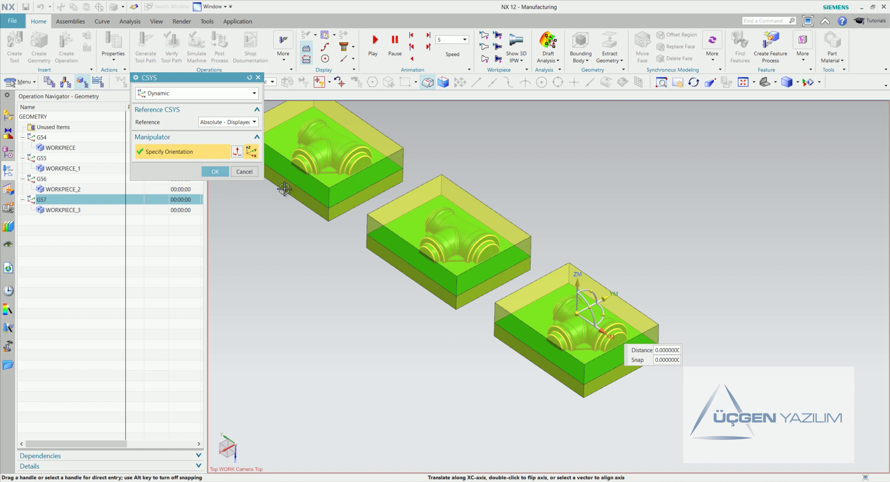
pyautogui.click(577, 281)
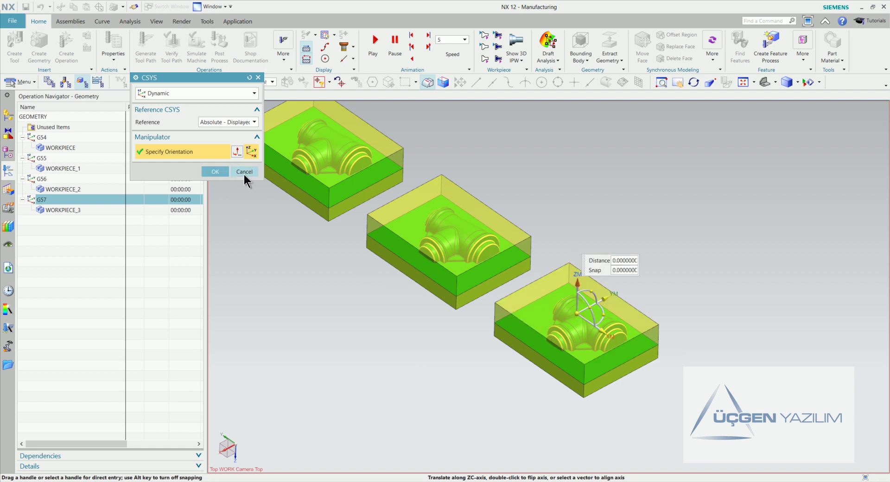
pyautogui.click(218, 172)
pyautogui.click(216, 260)
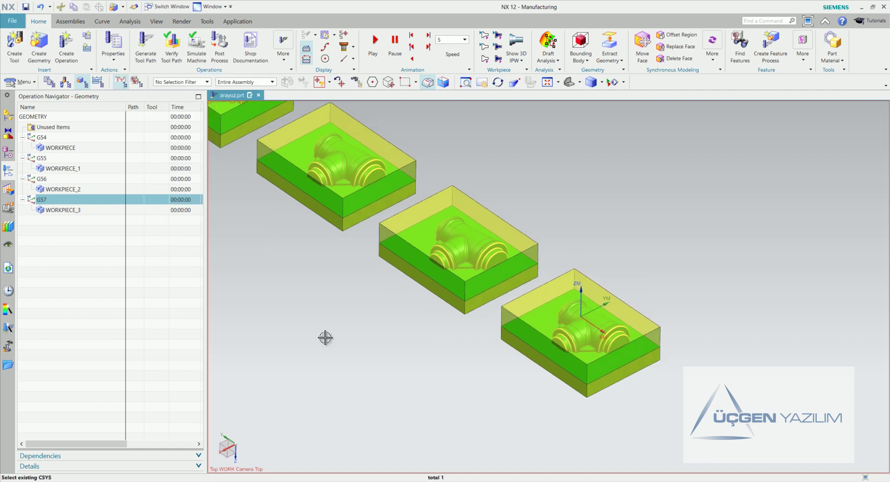
pyautogui.scroll(-2, 260, 346)
pyautogui.moveTo(260, 345); pyautogui.dragTo(119, 318, button='middle')
pyautogui.click(119, 318)
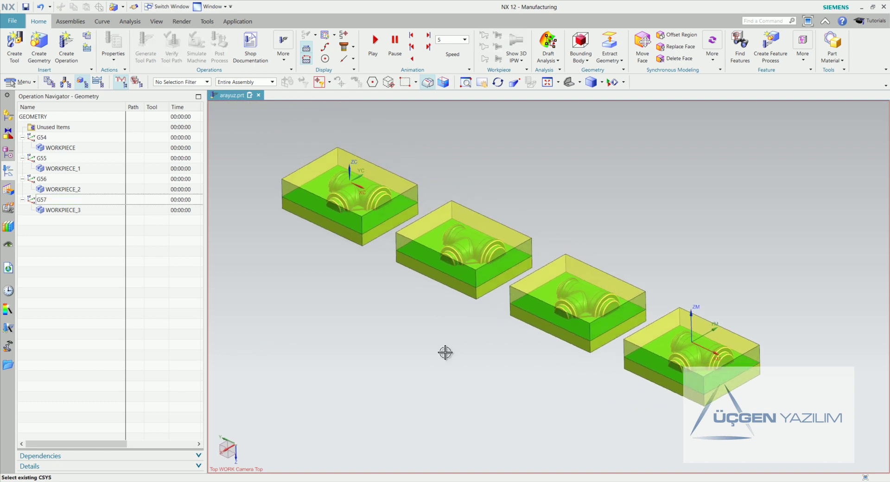
pyautogui.click(52, 140)
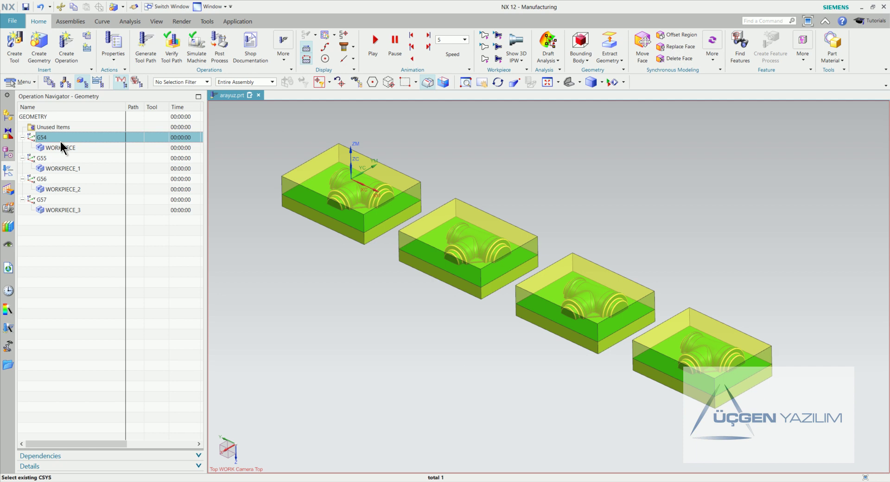
pyautogui.click(61, 159)
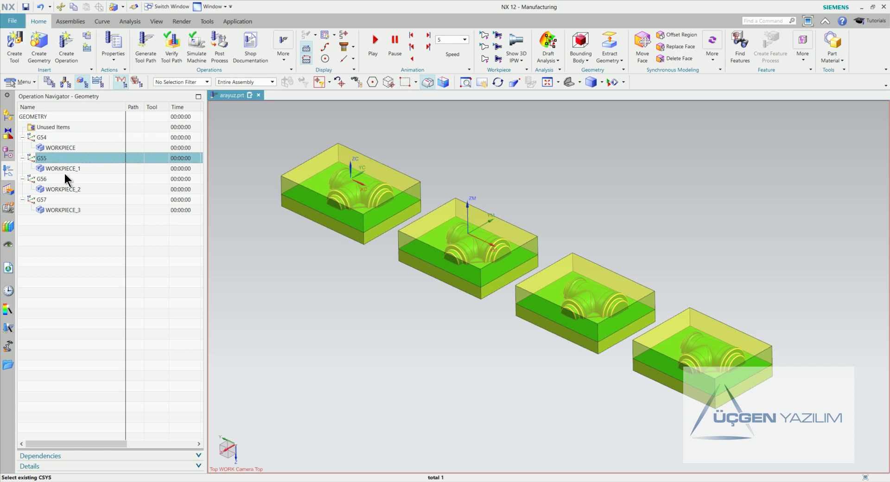
pyautogui.click(57, 182)
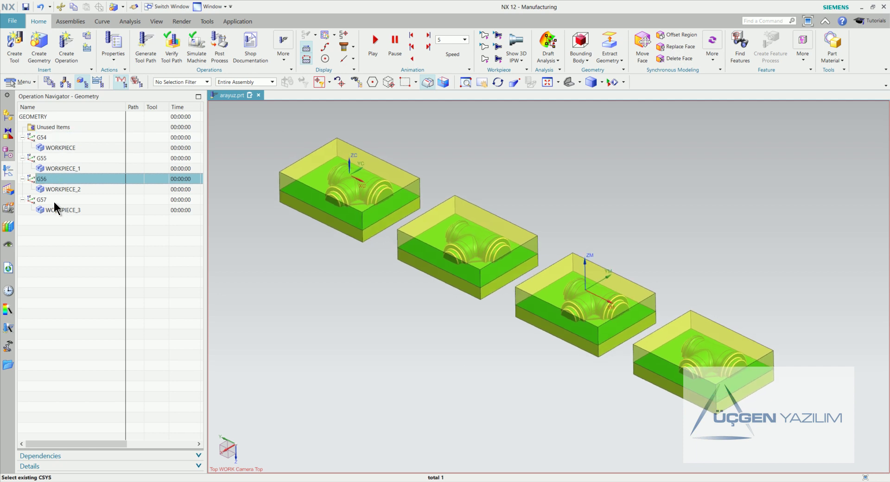
pyautogui.click(56, 201)
pyautogui.click(83, 295)
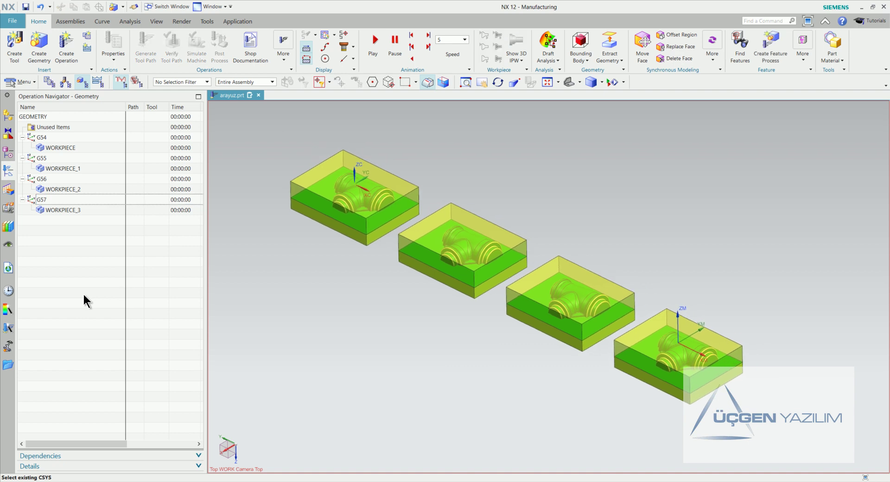
pyautogui.click(64, 136)
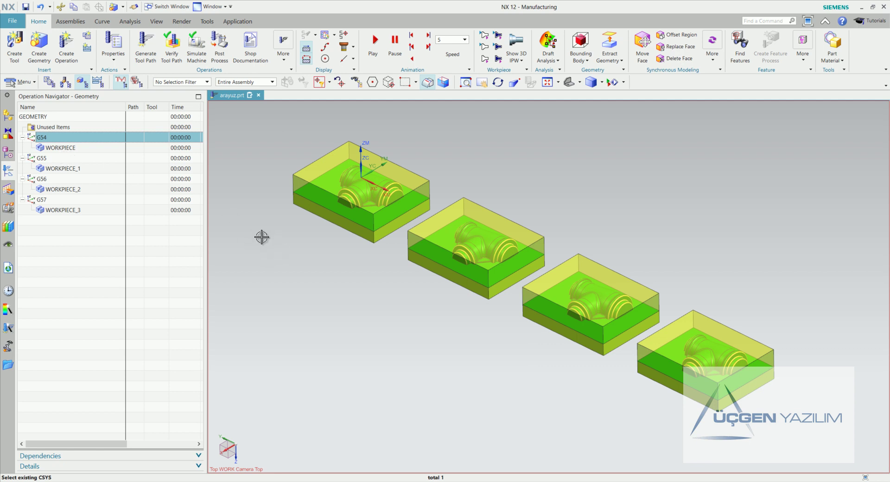
pyautogui.moveTo(260, 248); pyautogui.dragTo(279, 276, button='middle')
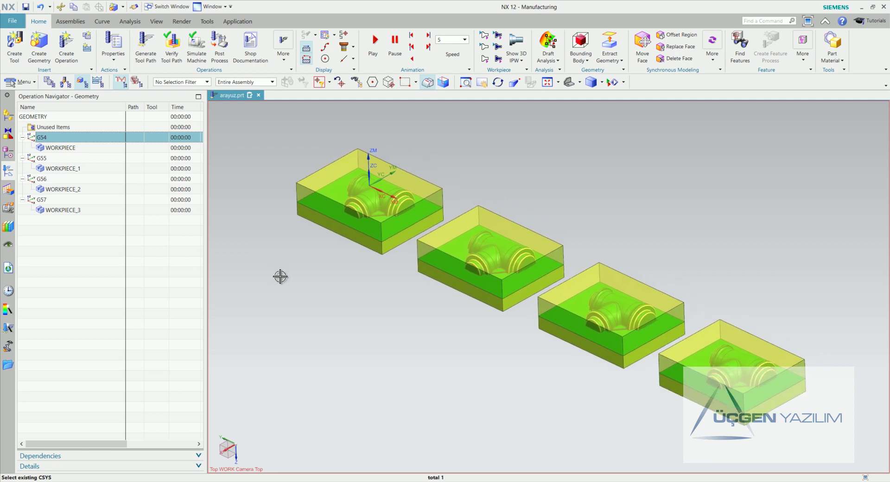
pyautogui.doubleClick(62, 137)
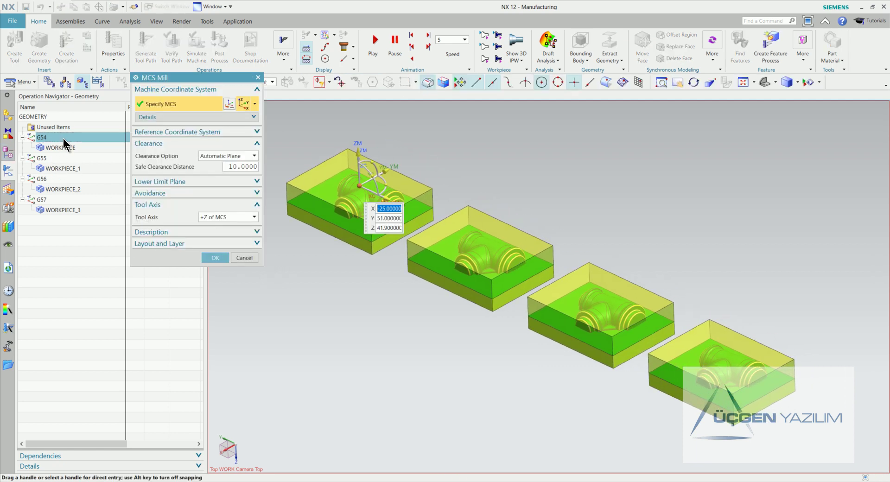
pyautogui.click(195, 123)
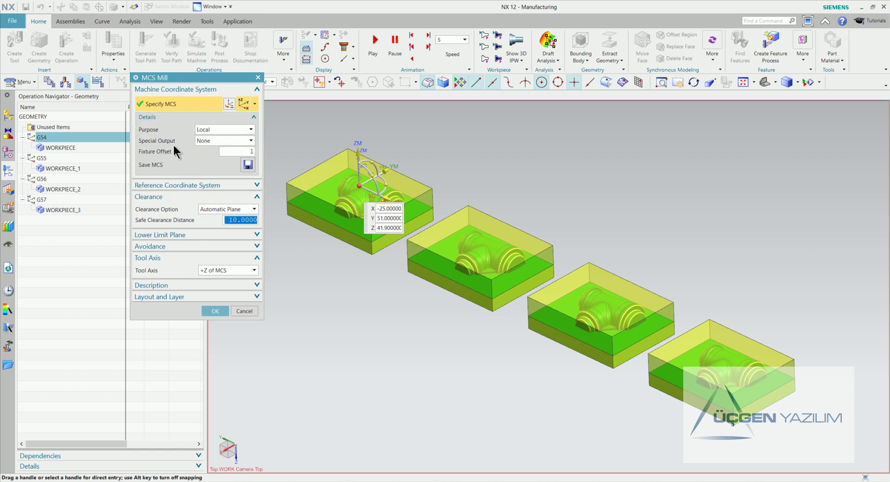
pyautogui.click(239, 153)
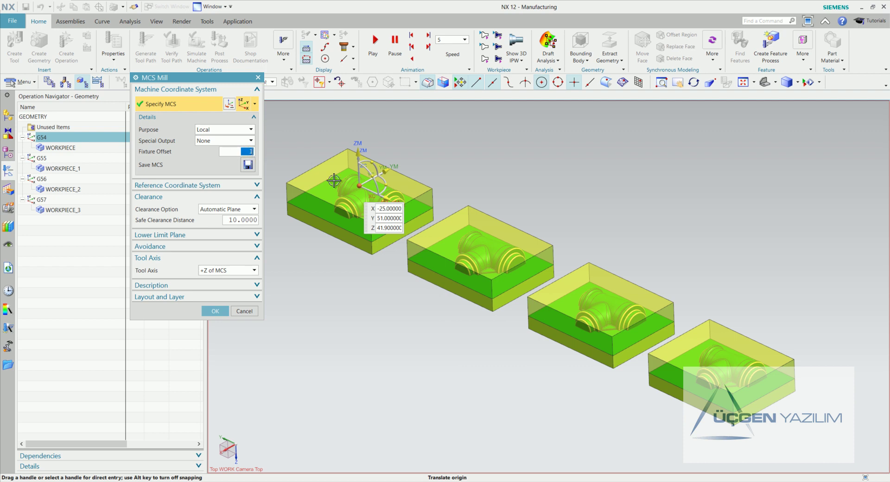
pyautogui.click(246, 310)
# Set the Fixture Offset under G55's MCS Details to 2 and confirm
pyautogui.doubleClick(78, 158)
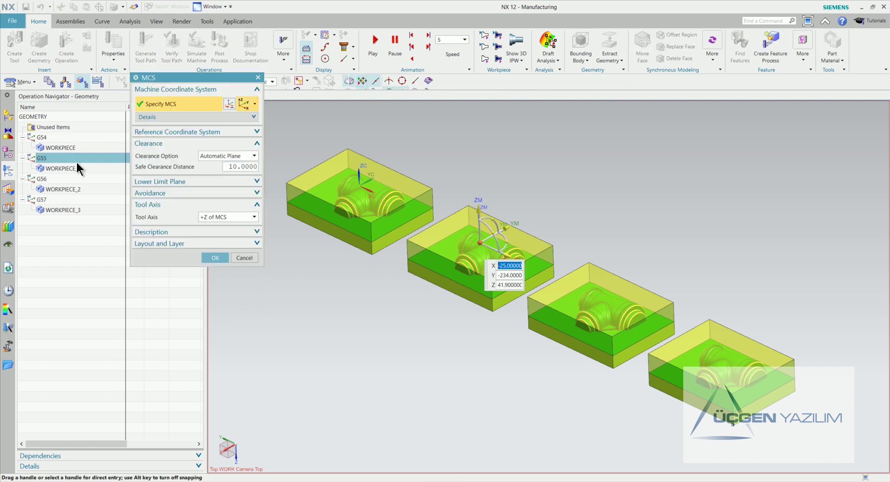
pyautogui.click(203, 117)
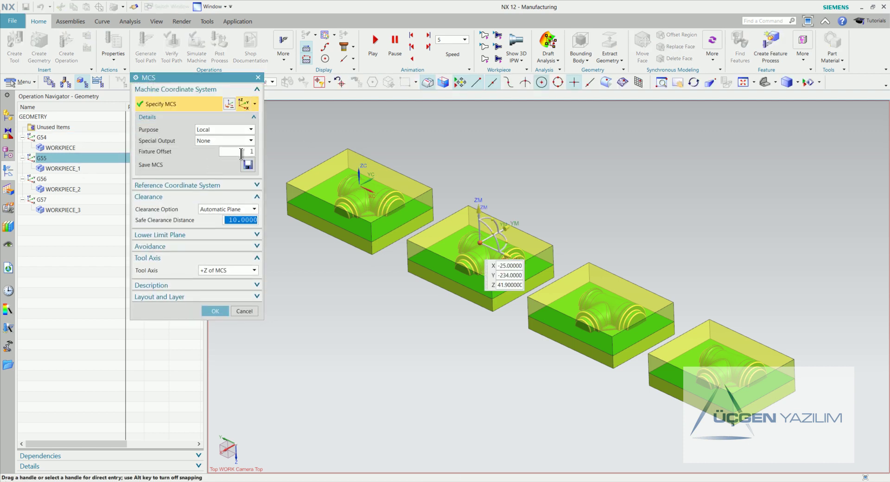
pyautogui.write('1')
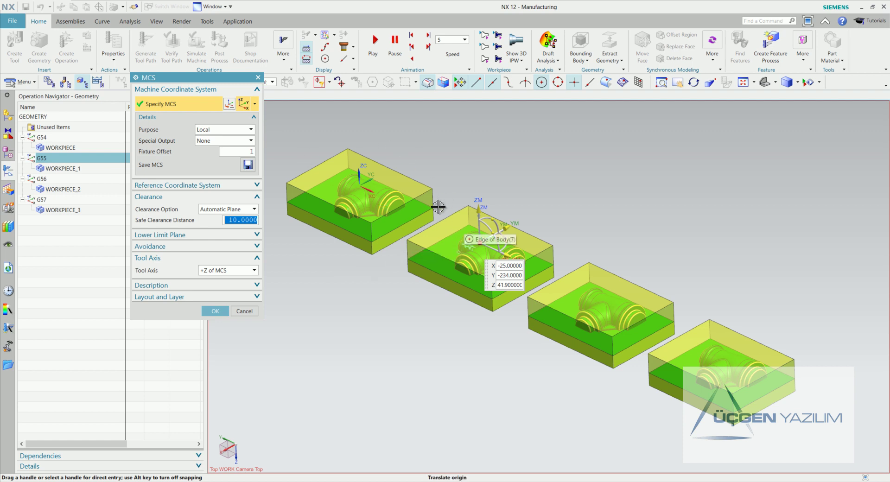
pyautogui.click(247, 152)
pyautogui.press('Return')
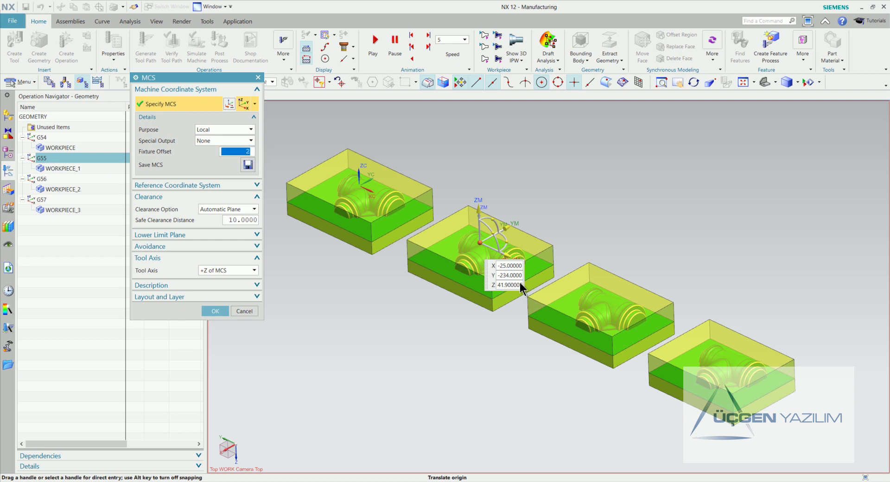
pyautogui.click(213, 310)
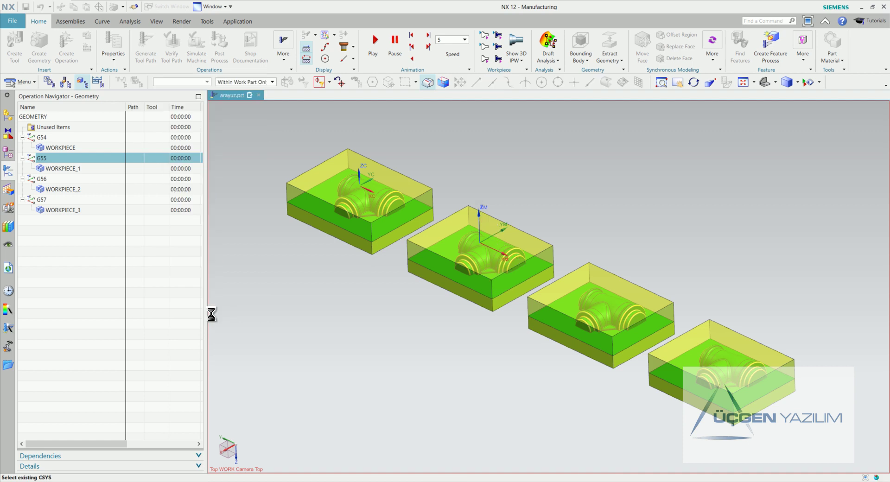
# Set G56's Fixture Offset to 3 in its MCS Details and confirm
pyautogui.doubleClick(74, 180)
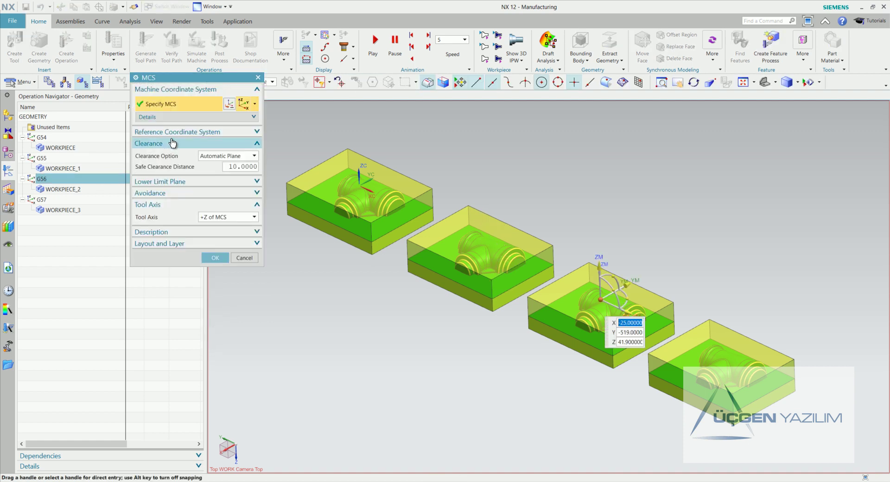
pyautogui.click(253, 117)
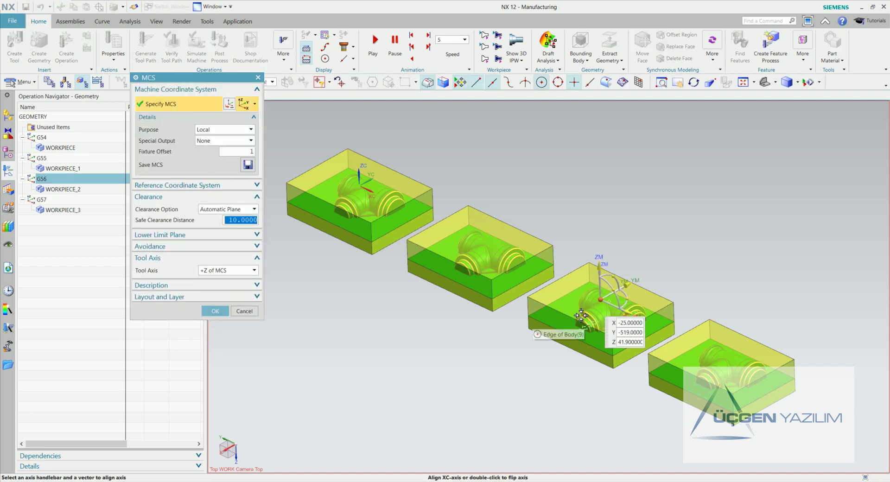
pyautogui.click(250, 152)
pyautogui.write('3')
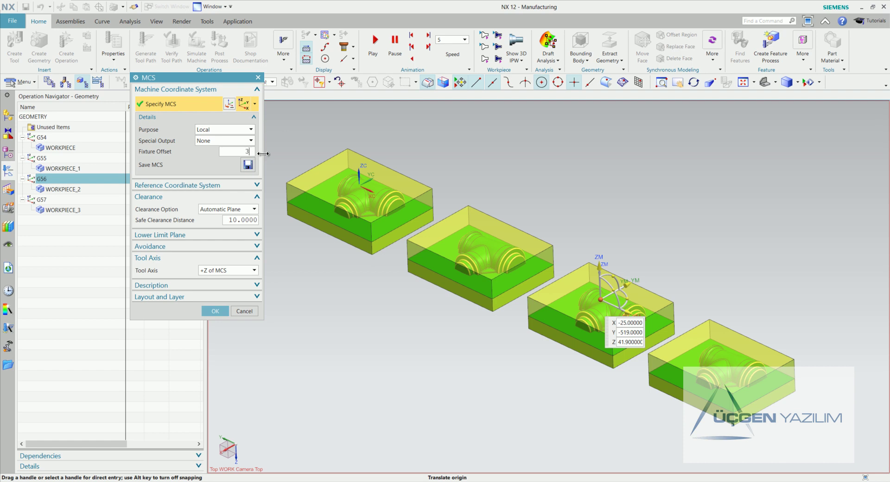
pyautogui.click(214, 310)
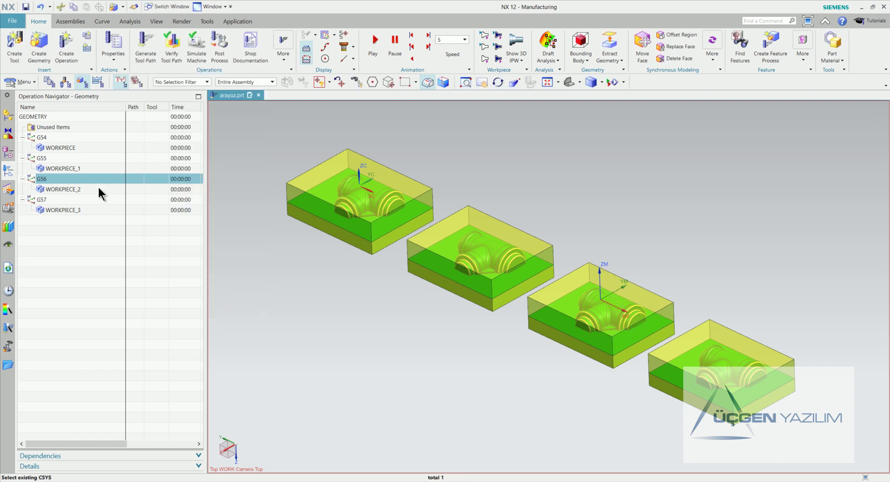
# Set G57's Fixture Offset to 4 and confirm
pyautogui.doubleClick(70, 200)
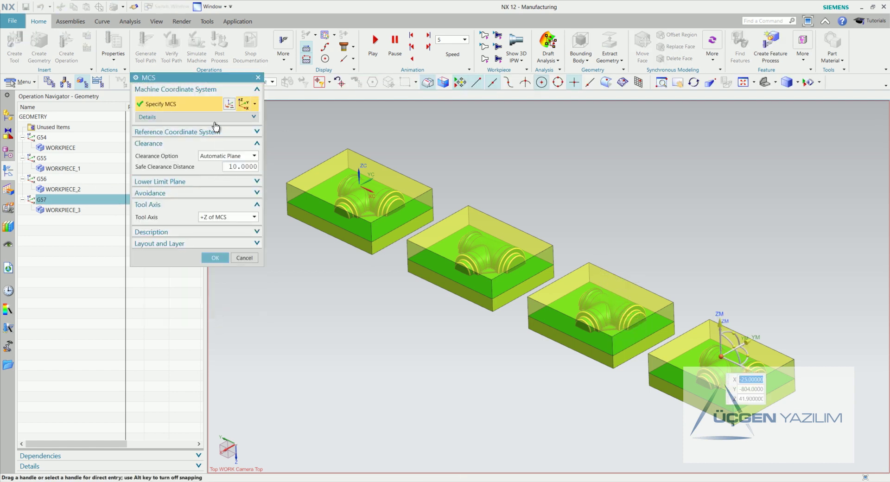
pyautogui.click(250, 151)
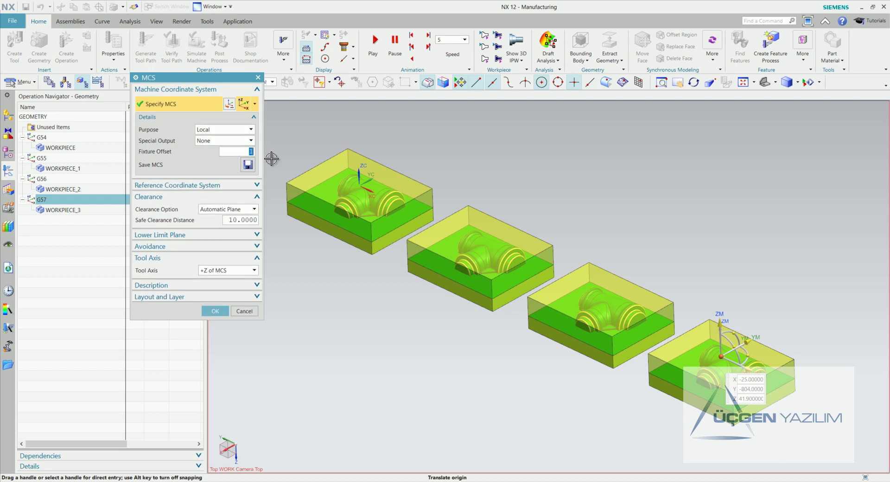
pyautogui.write('4')
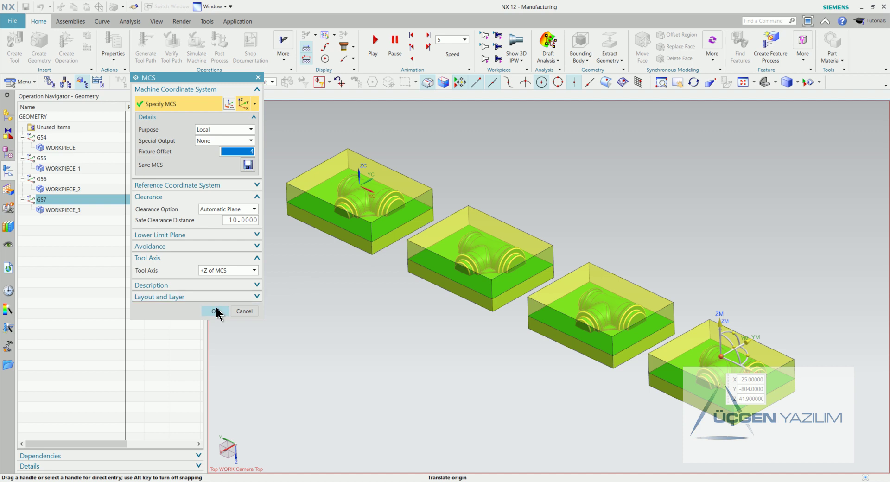
pyautogui.click(214, 311)
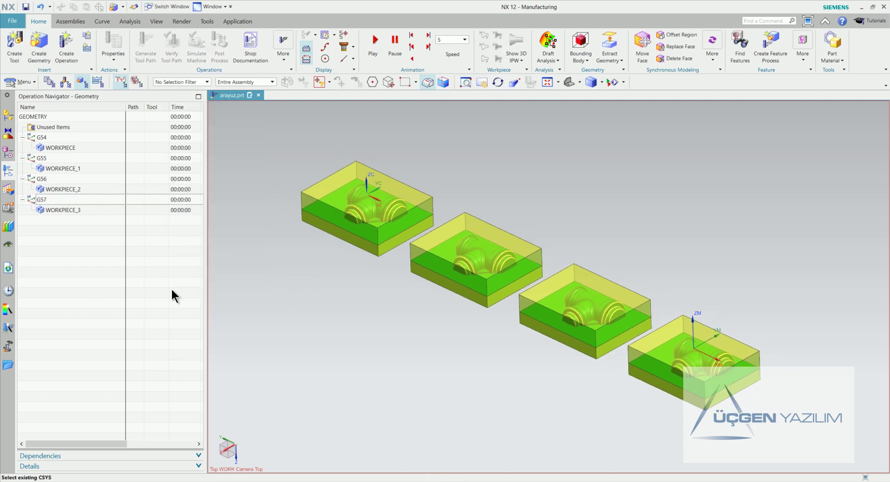
pyautogui.moveTo(343, 339); pyautogui.dragTo(326, 340, button='middle')
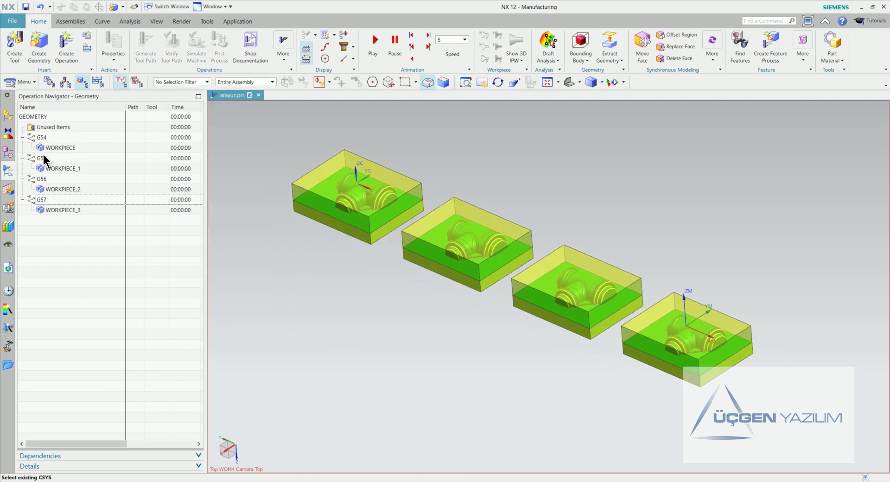
pyautogui.click(53, 137)
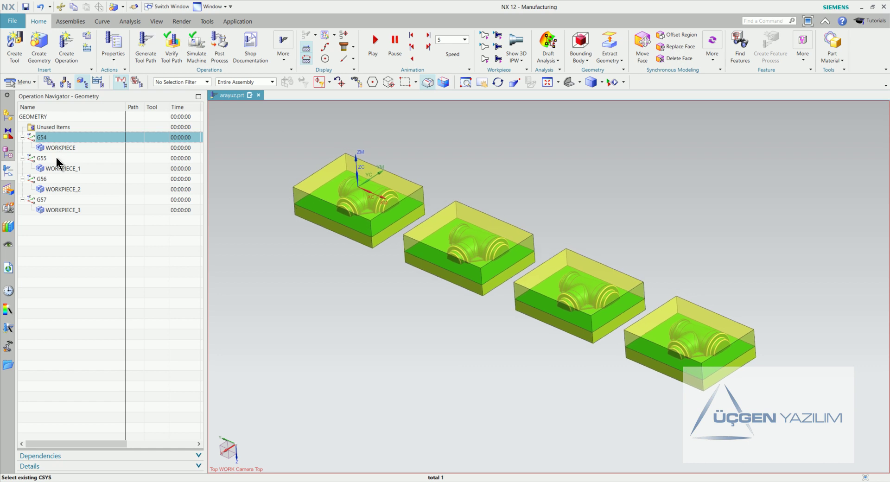
pyautogui.click(55, 160)
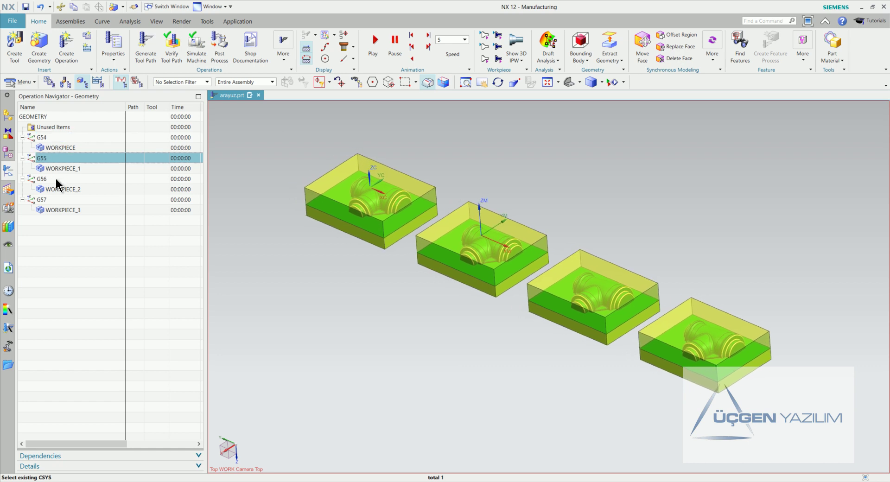
pyautogui.click(56, 180)
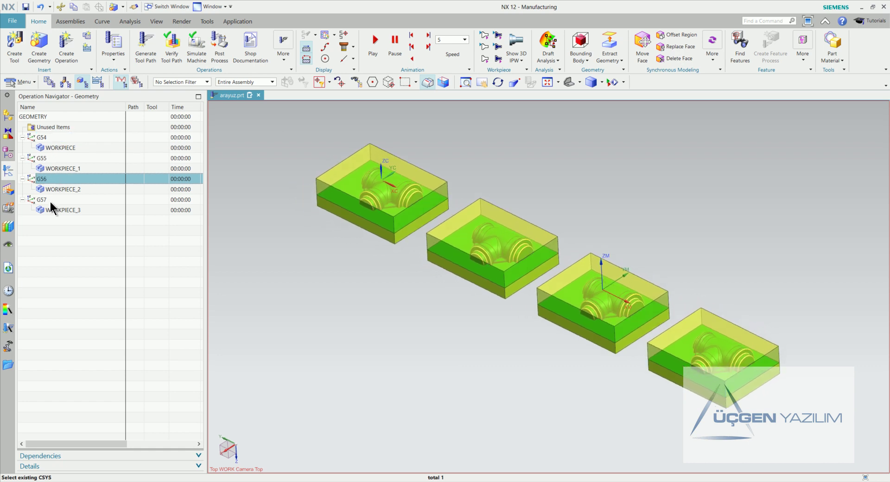
pyautogui.click(51, 201)
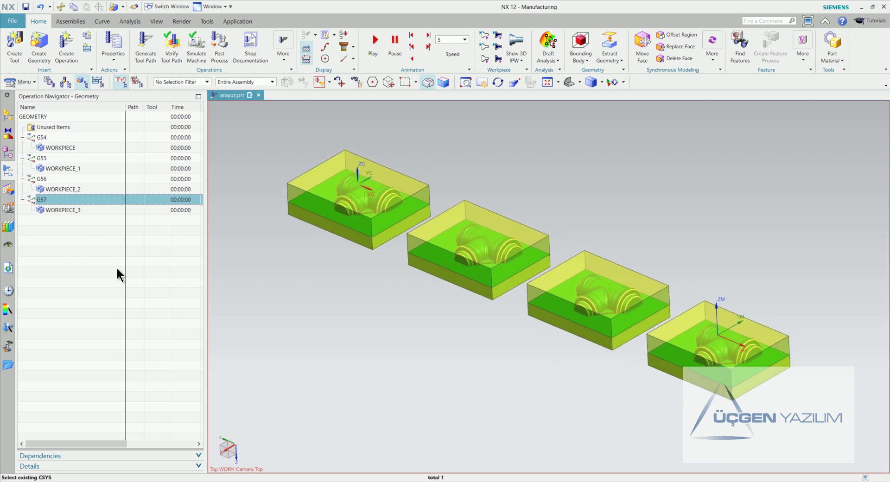
pyautogui.click(83, 241)
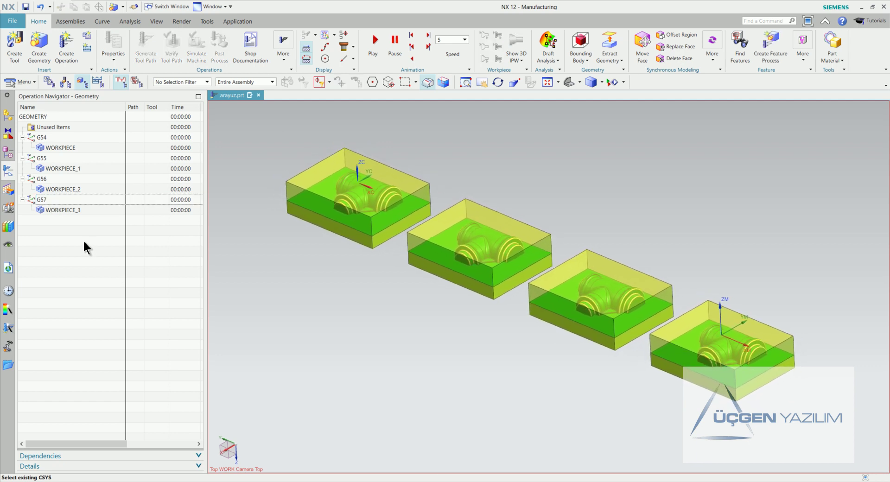